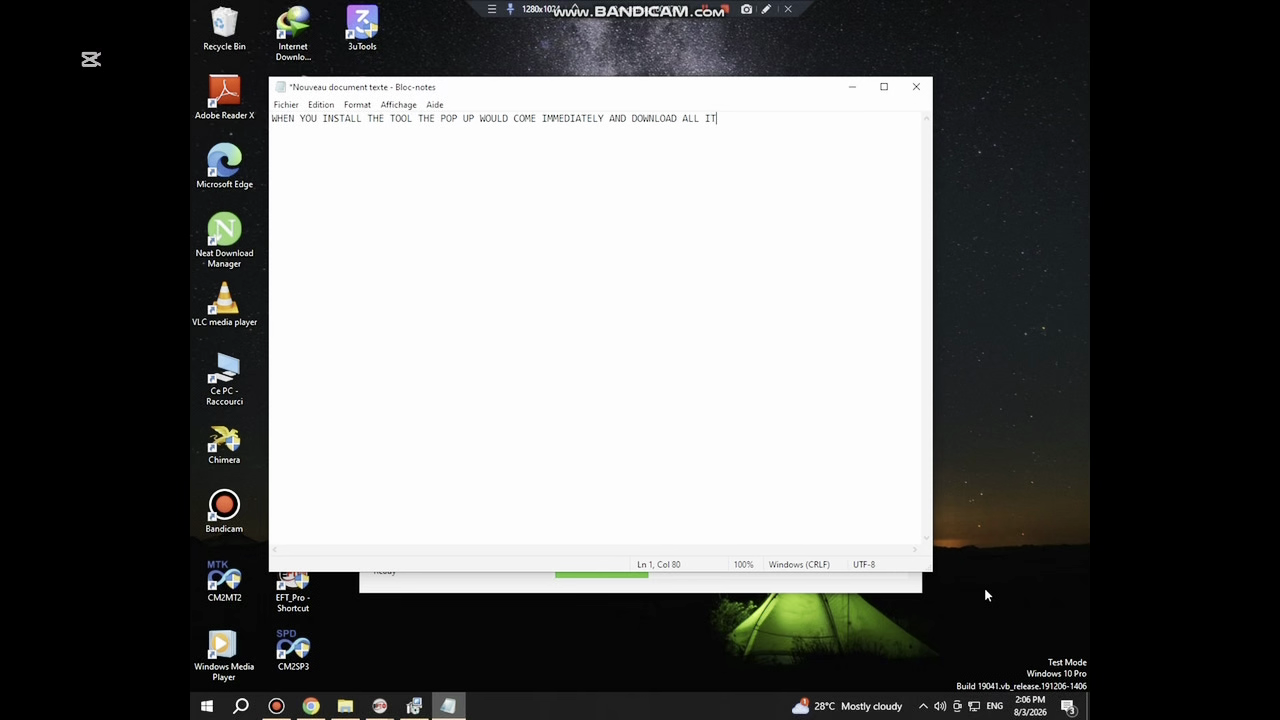
Complete the note's first line with "NEED AND THE DRIVERS" and add the line "LETS JUST WAIT FOR IT TO DOWNLOAD :)" below it.
{"action": "type", "text": "NEED AND THE DRIVERS"}
{"action": "left_click", "coordinate": [852, 87]}
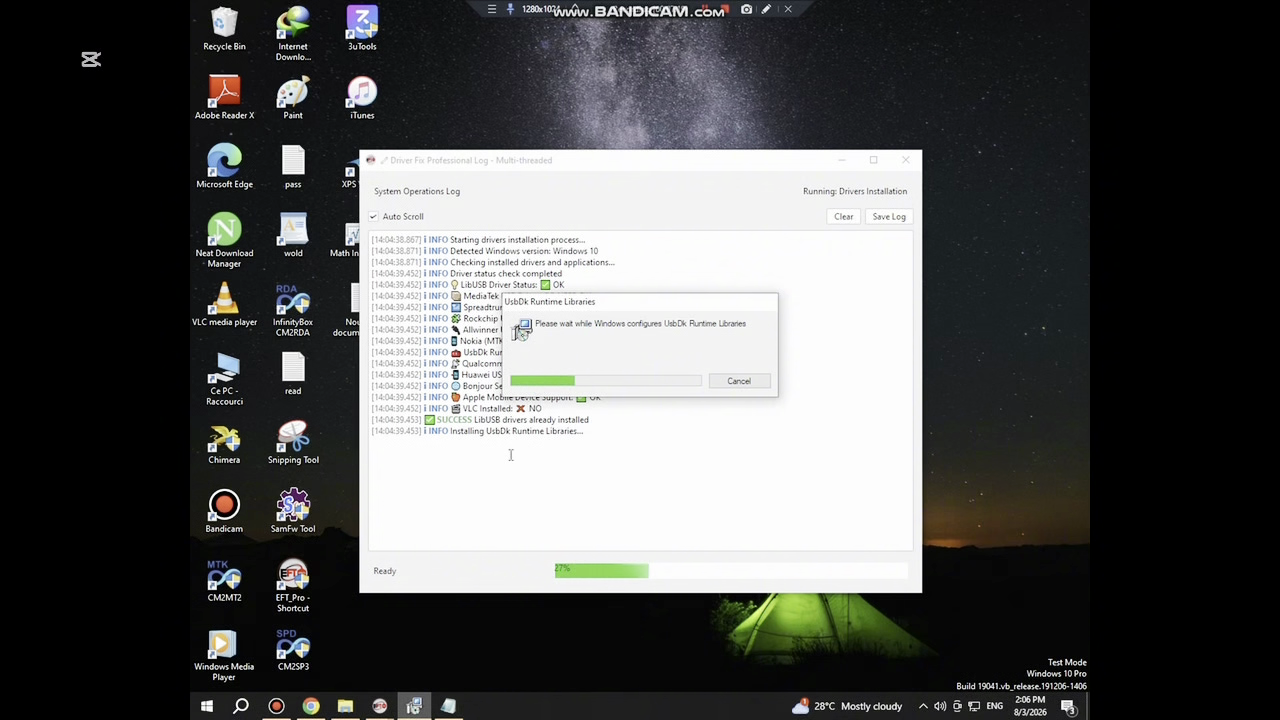
{"action": "left_click", "coordinate": [452, 704]}
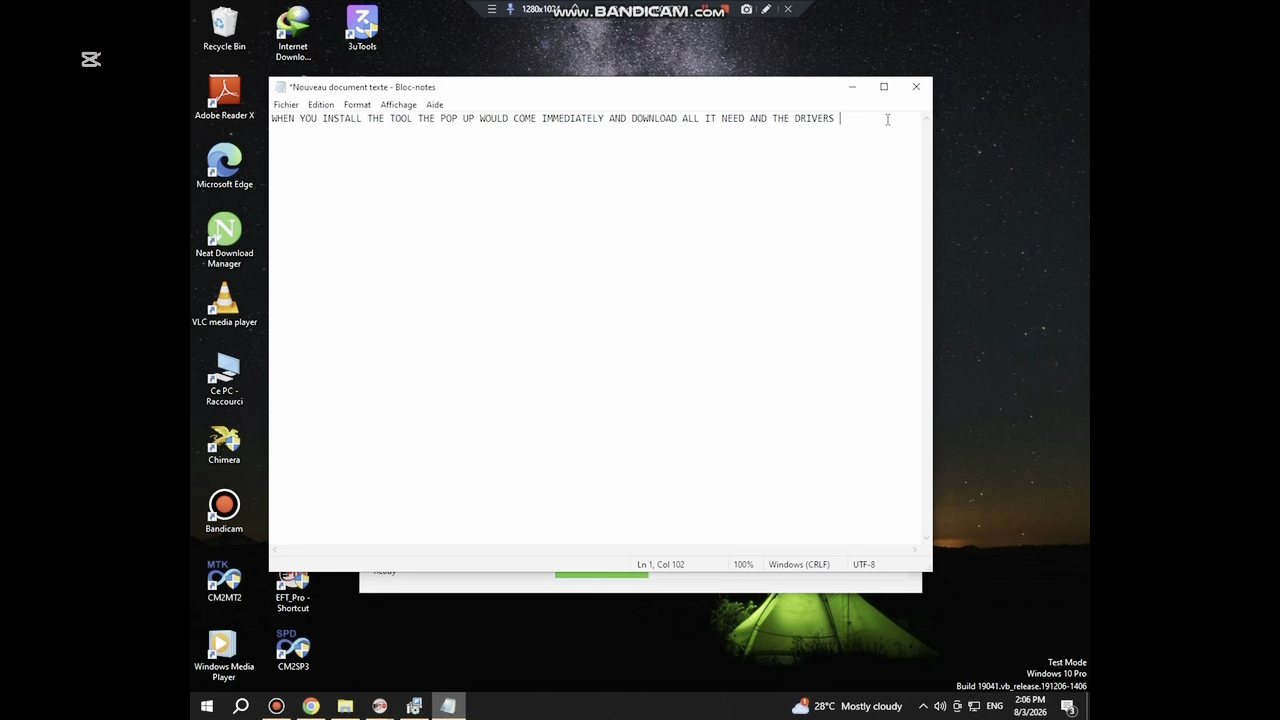
{"action": "key", "text": "Return"}
{"action": "key", "text": "Return"}
{"action": "key", "text": "Return"}
{"action": "type", "text": "LETS JUST WAIT FOR IT TO DOWNLO"}
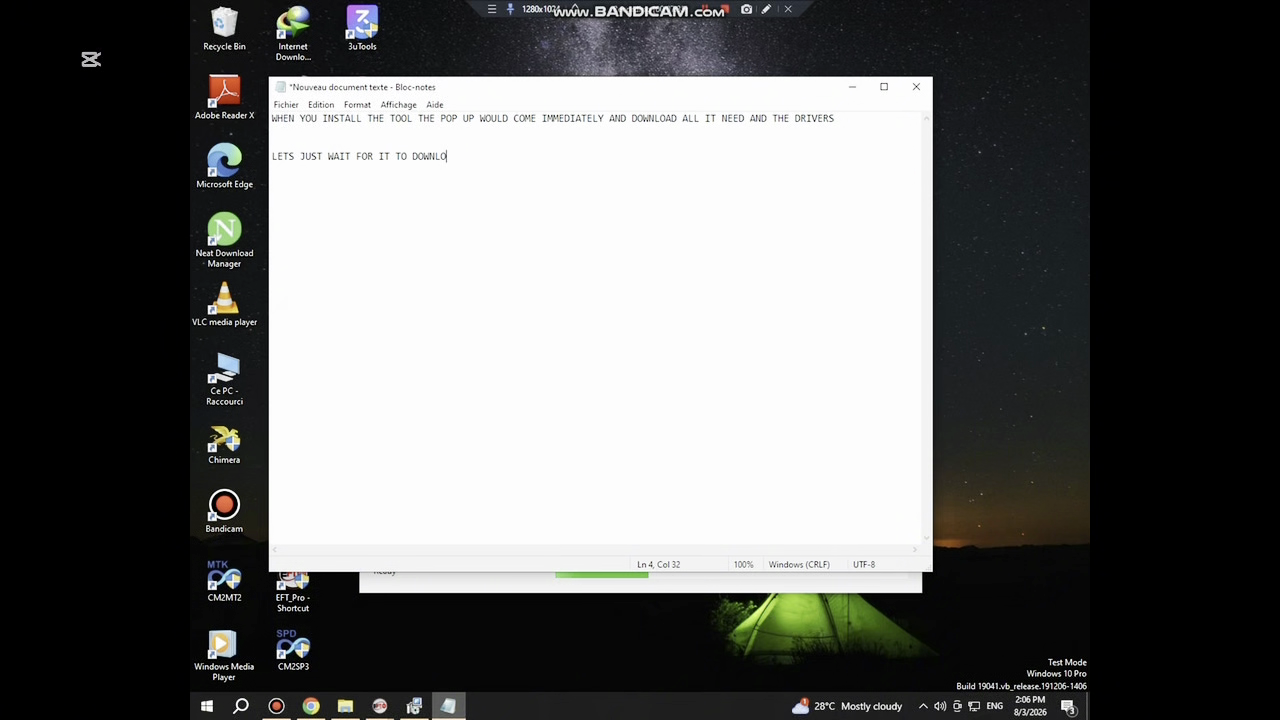
{"action": "type", "text": "AD :"}
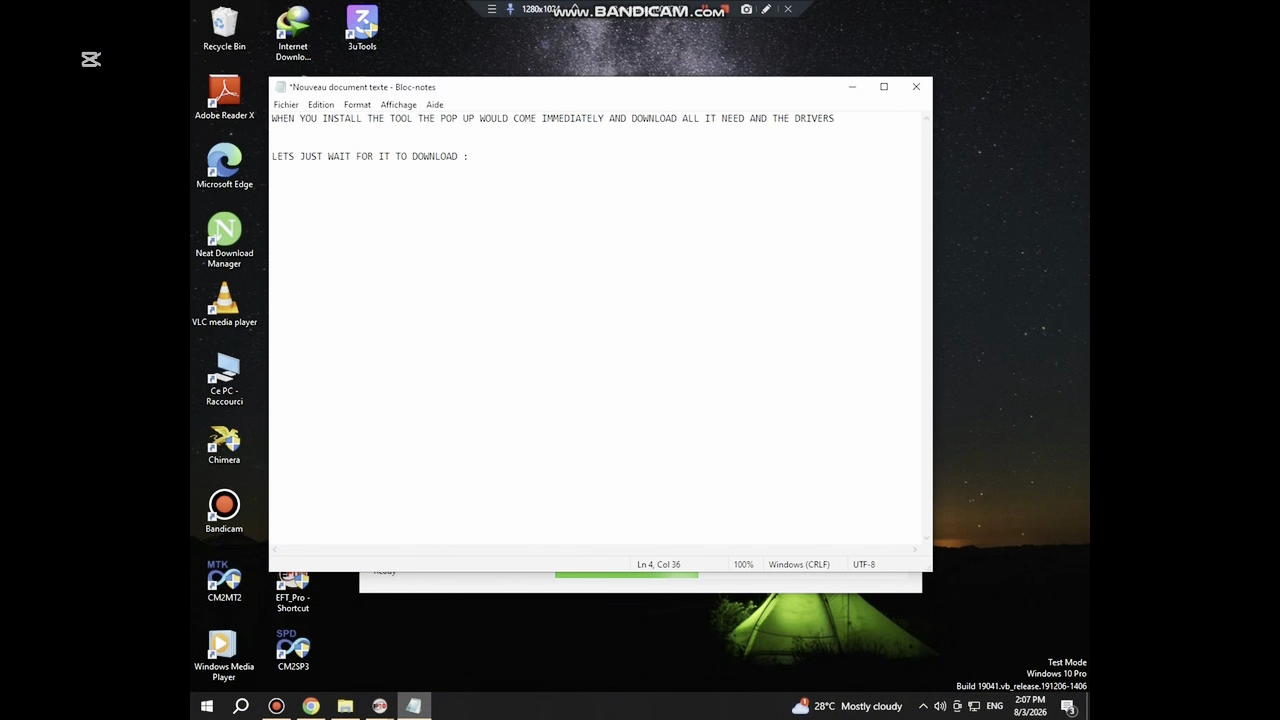
{"action": "type", "text": "("}
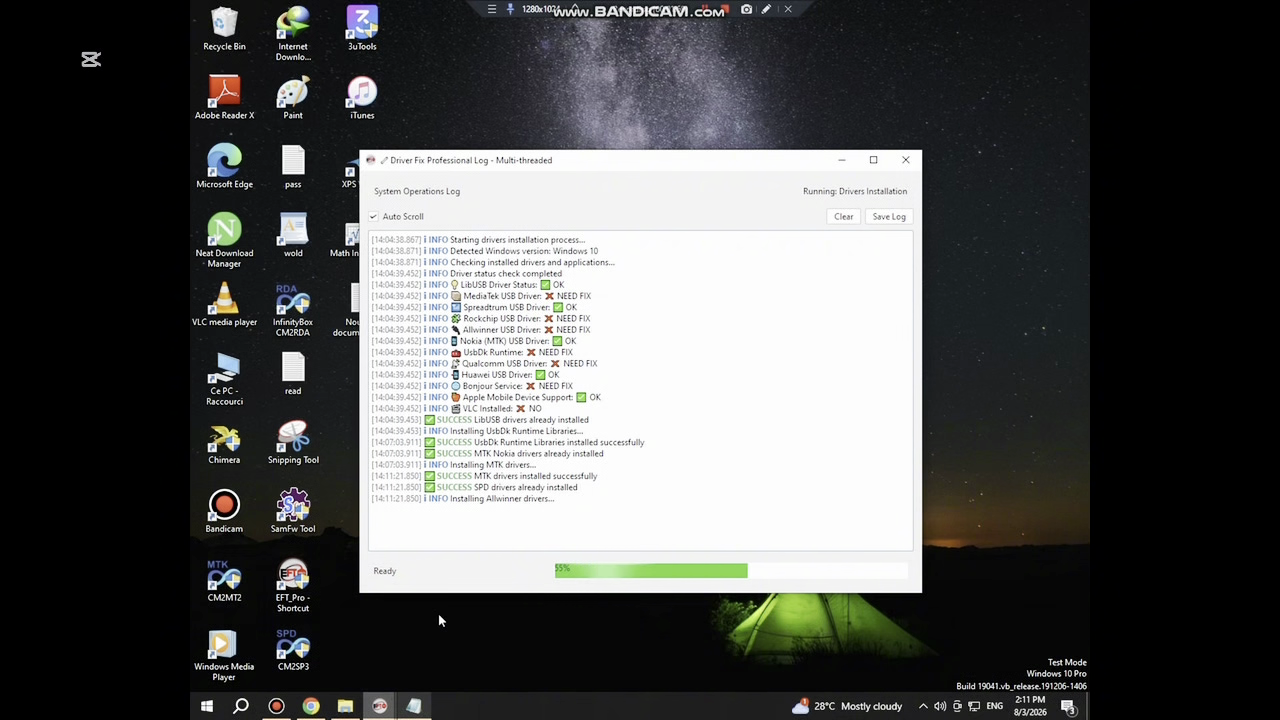
Annotate the driver log with a red rectangle around the Allwinner installation lines and red arrows beside it, closing the drawing tools when done.
{"action": "left_click", "coordinate": [766, 9]}
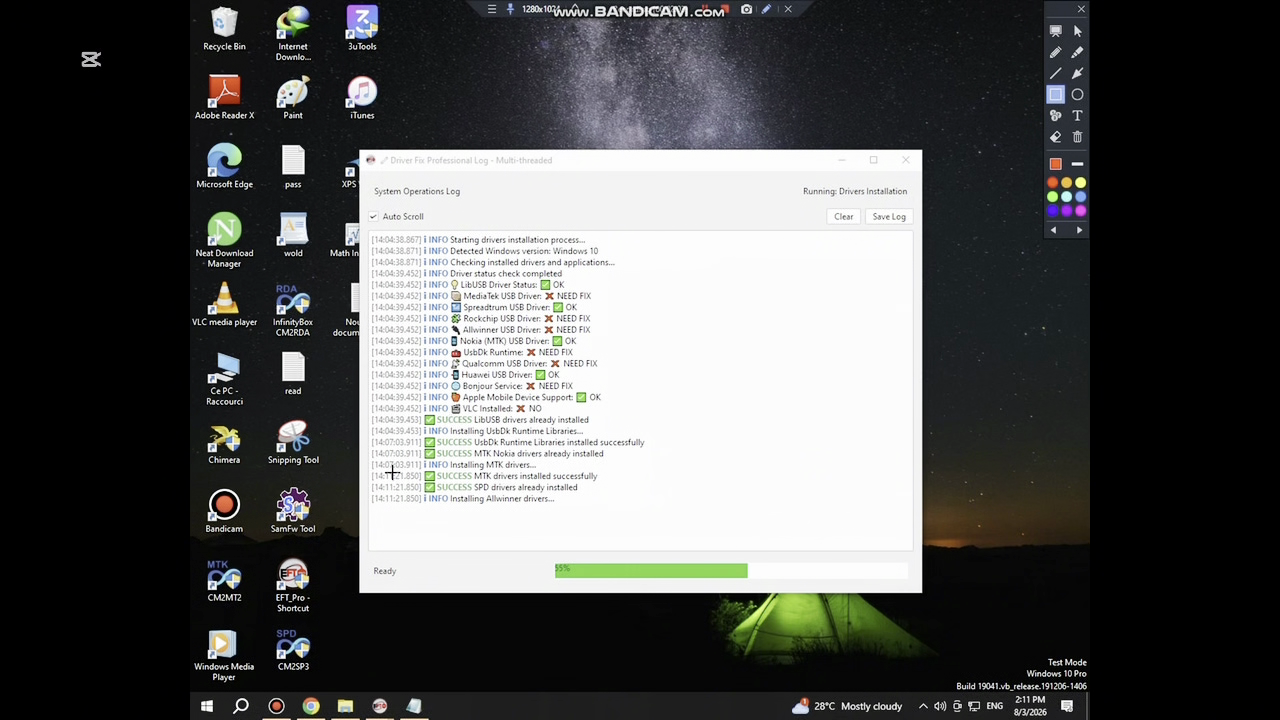
{"action": "mouse_move", "coordinate": [368, 491]}
{"action": "left_mouse_down"}
{"action": "mouse_move", "coordinate": [416, 522]}
{"action": "mouse_move", "coordinate": [620, 550]}
{"action": "mouse_move", "coordinate": [640, 535]}
{"action": "left_mouse_up"}
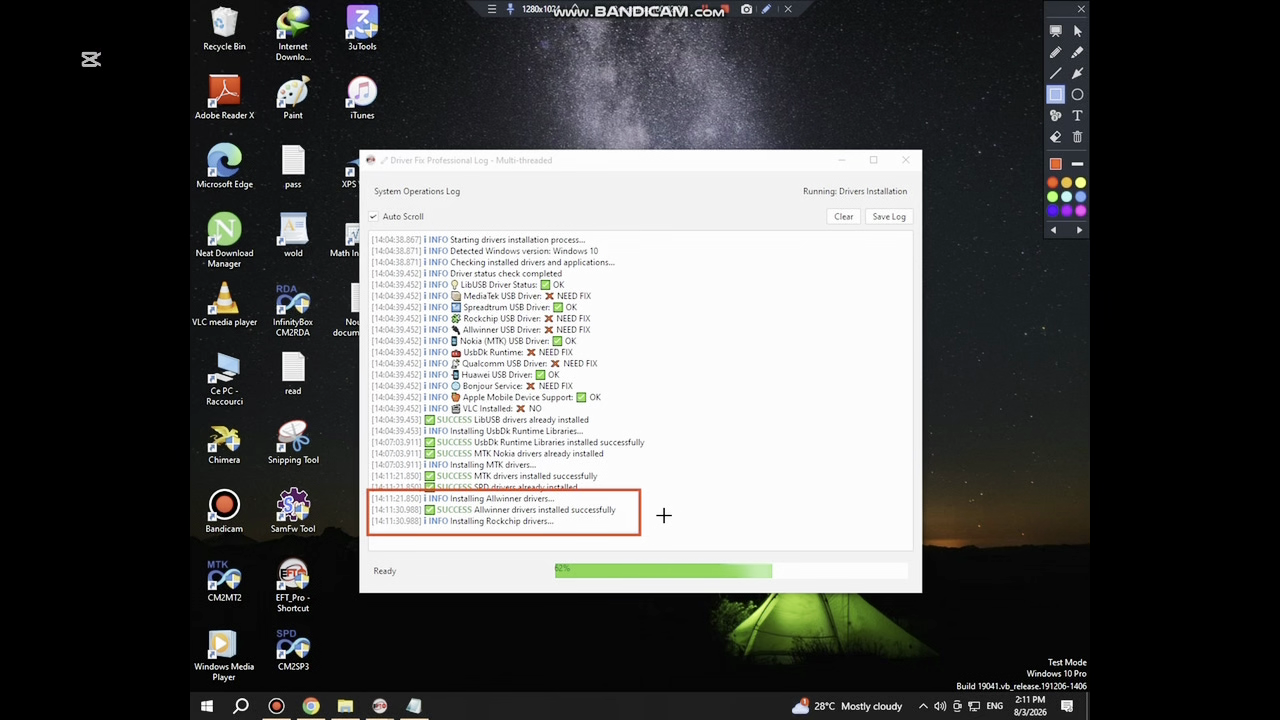
{"action": "left_click", "coordinate": [1077, 73]}
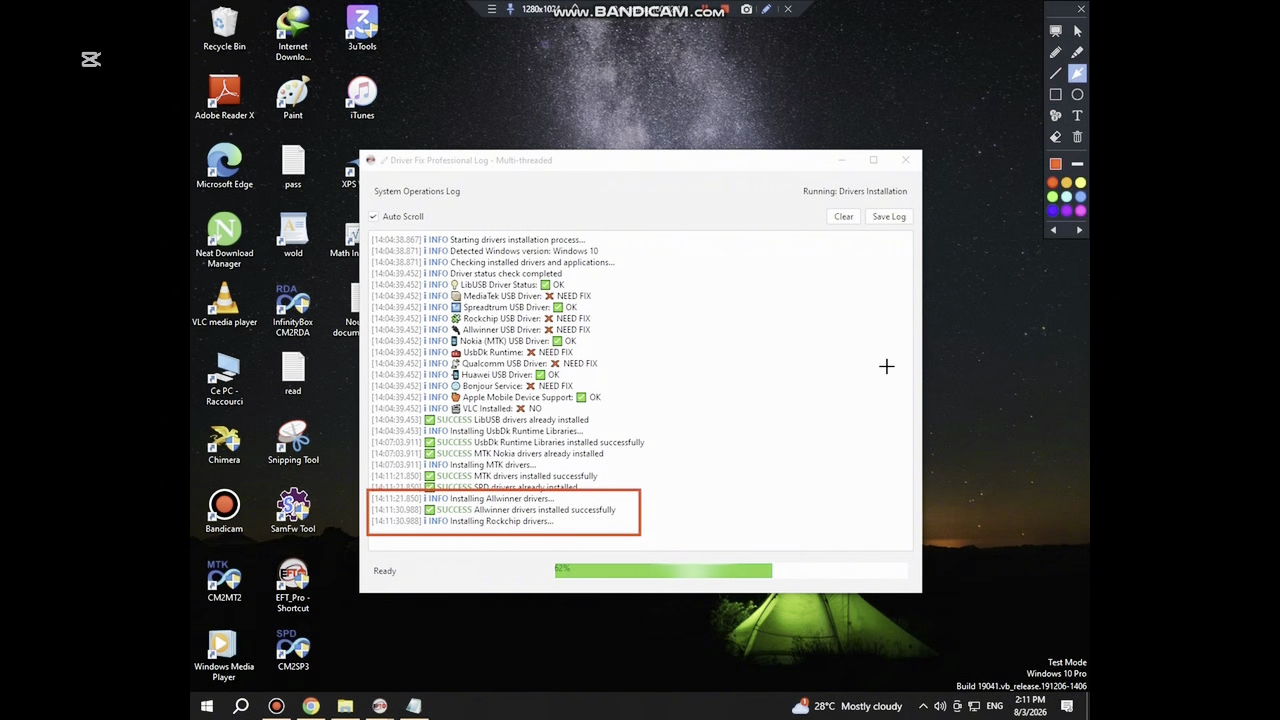
{"action": "mouse_move", "coordinate": [660, 503]}
{"action": "left_mouse_down"}
{"action": "mouse_move", "coordinate": [675, 535]}
{"action": "mouse_move", "coordinate": [768, 491]}
{"action": "left_mouse_up"}
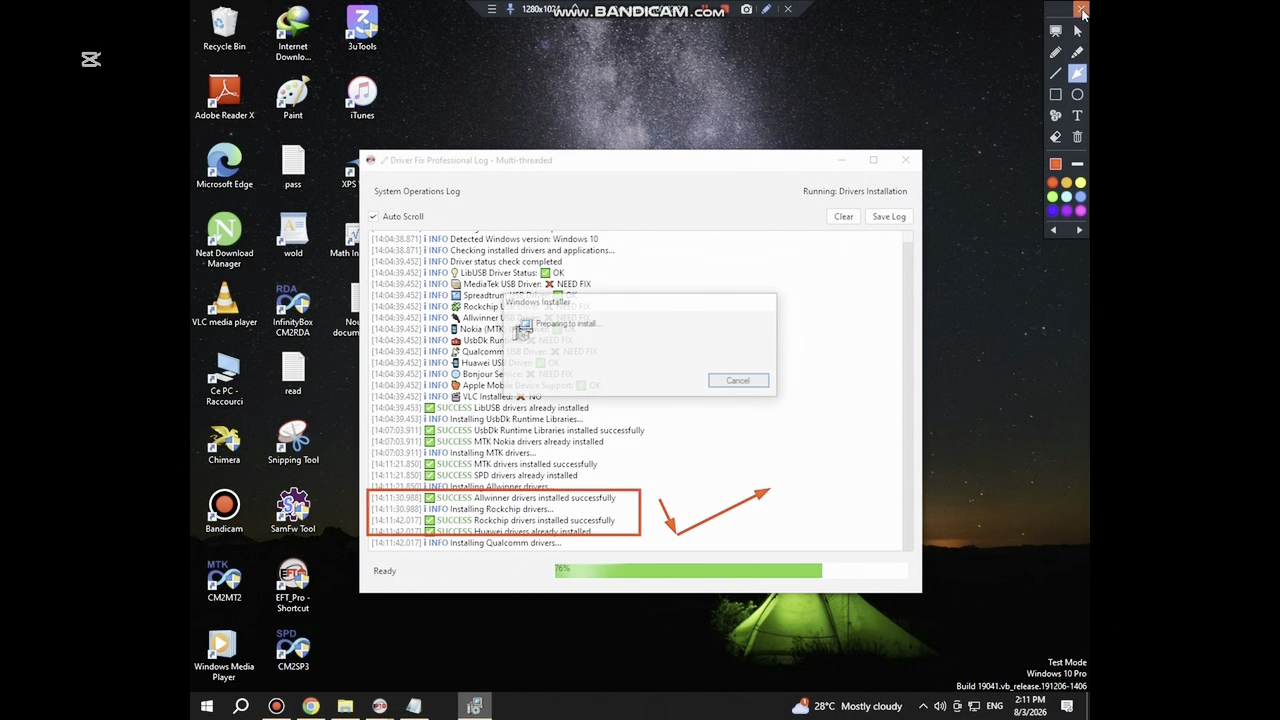
{"action": "left_click", "coordinate": [1081, 9]}
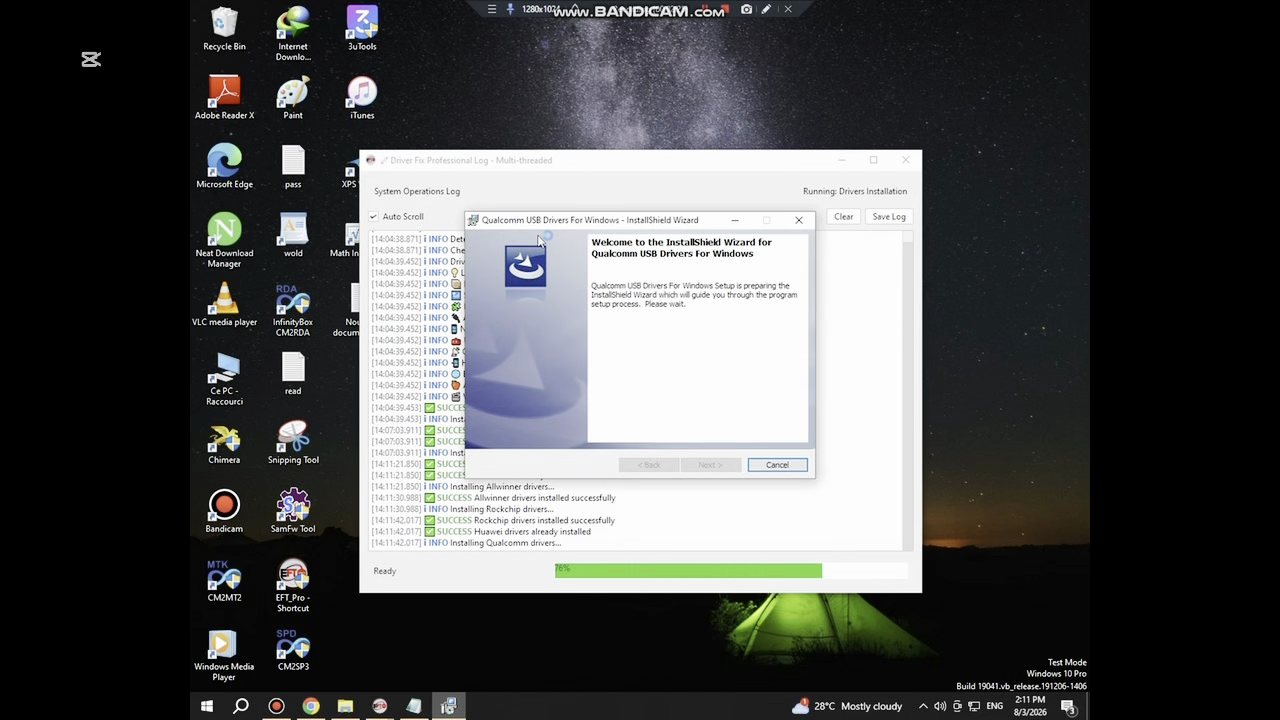
Cancel the Qualcomm USB Drivers setup at its Setup Type page, abort the InstallShield wizard behind it and finish that wizard.
{"action": "left_click", "coordinate": [779, 470]}
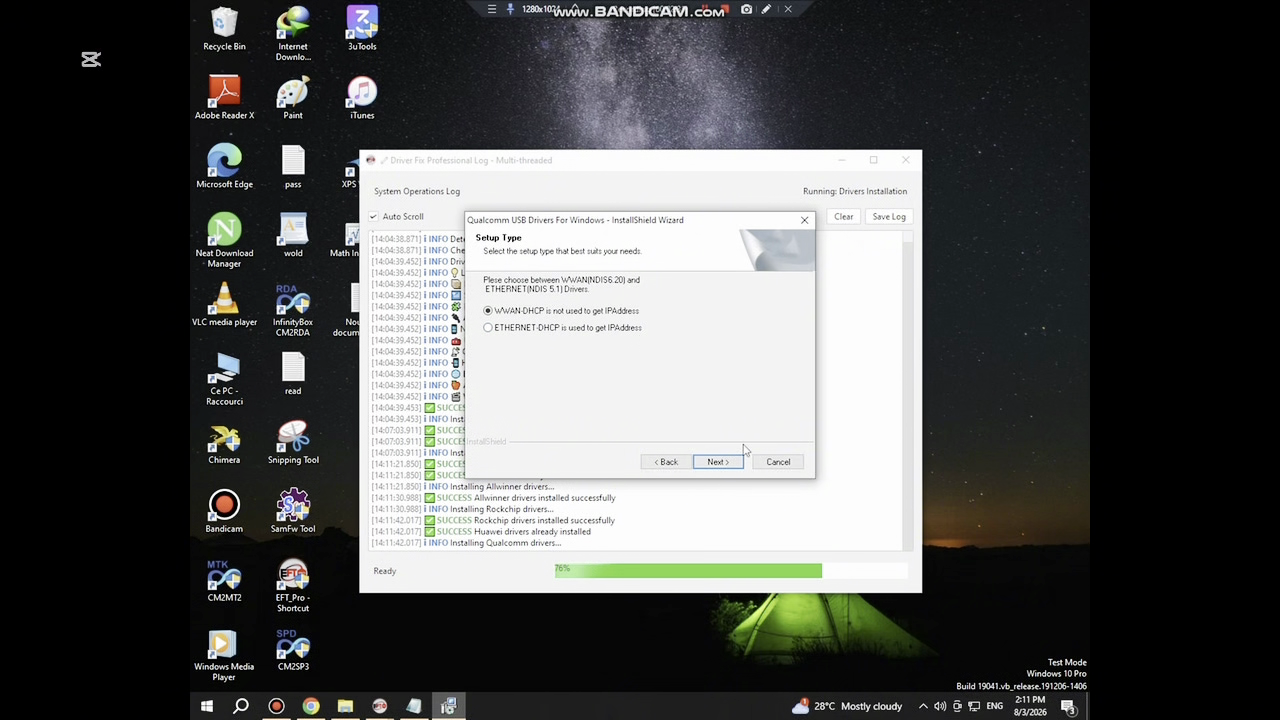
{"action": "left_click", "coordinate": [776, 461]}
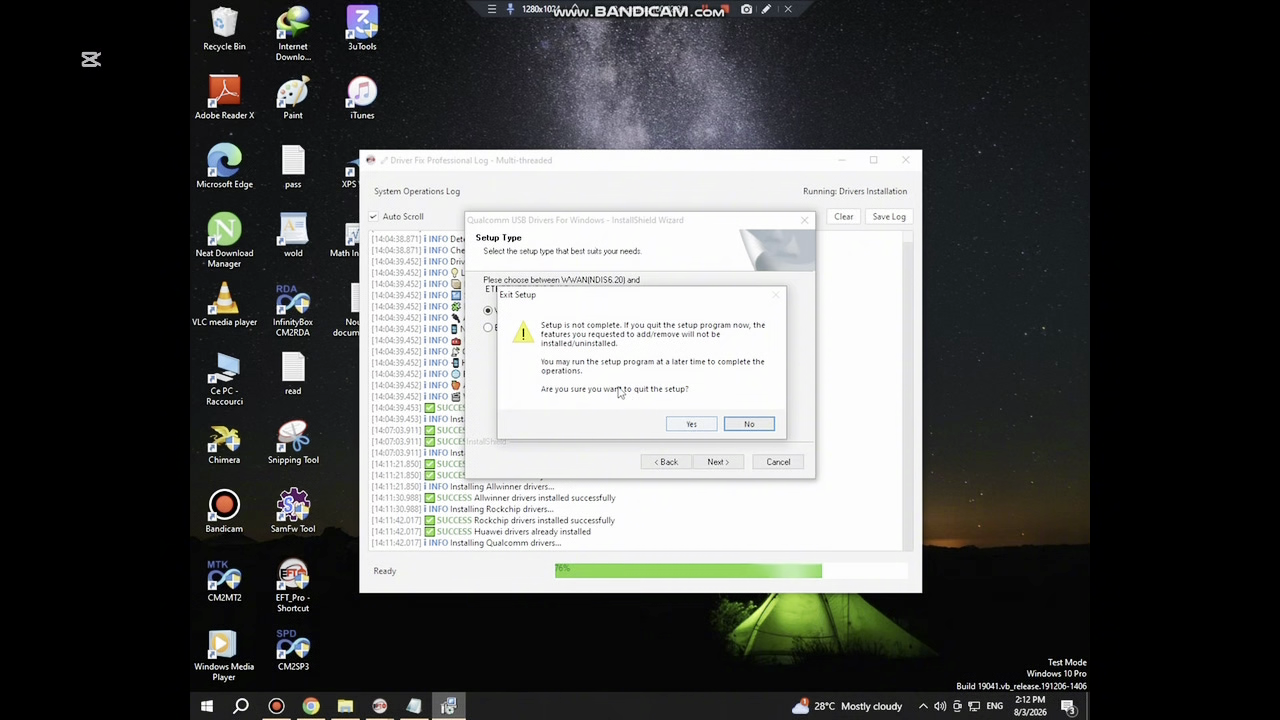
{"action": "left_click", "coordinate": [690, 425]}
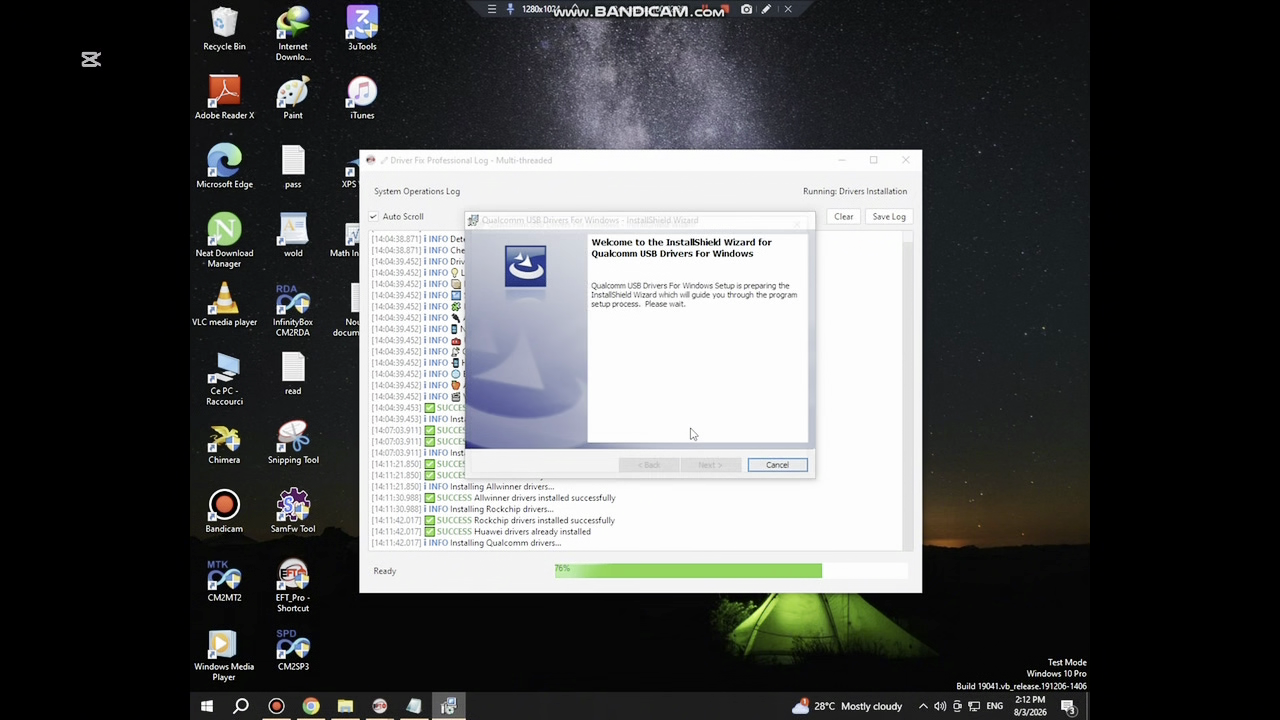
{"action": "left_click", "coordinate": [783, 467]}
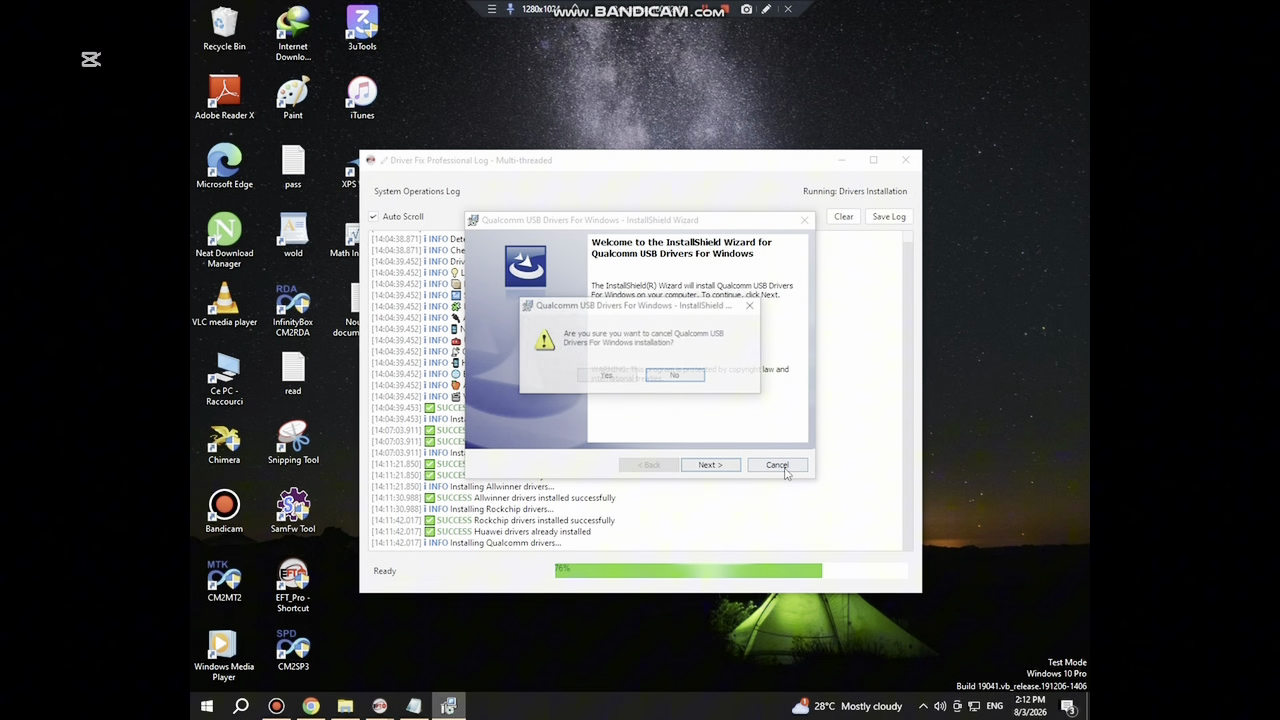
{"action": "left_click", "coordinate": [620, 375]}
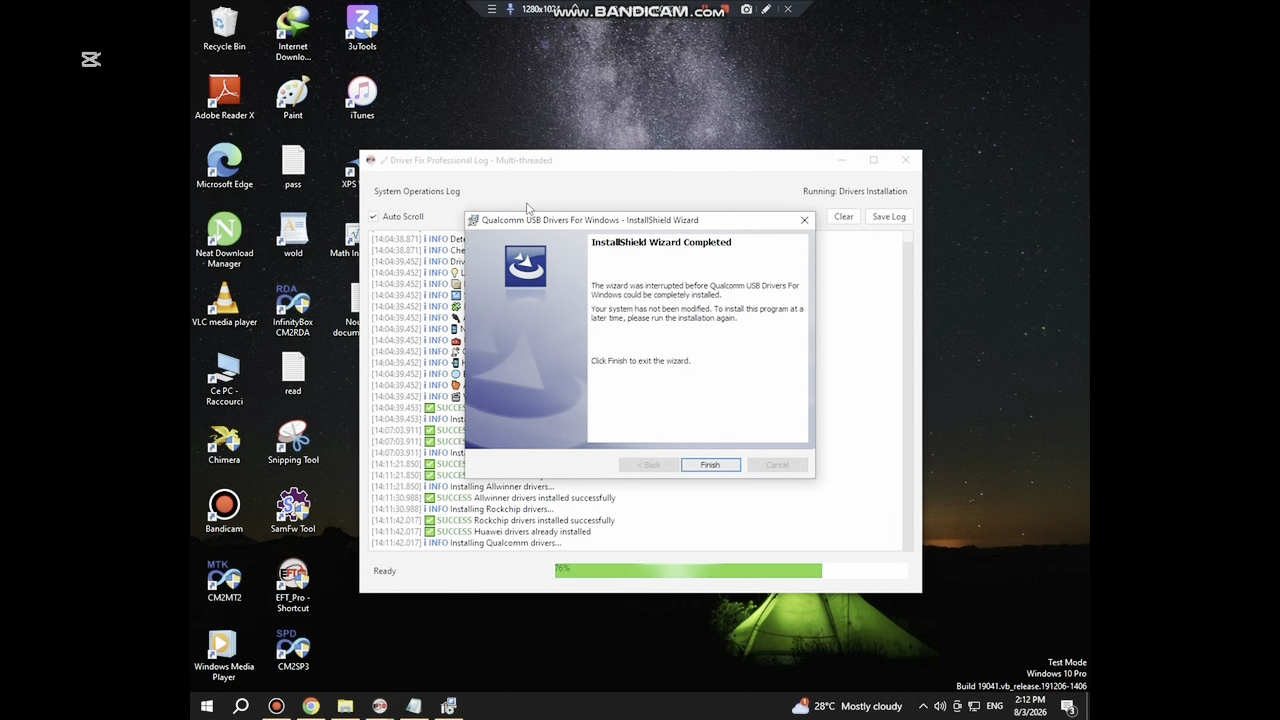
{"action": "left_click", "coordinate": [707, 466]}
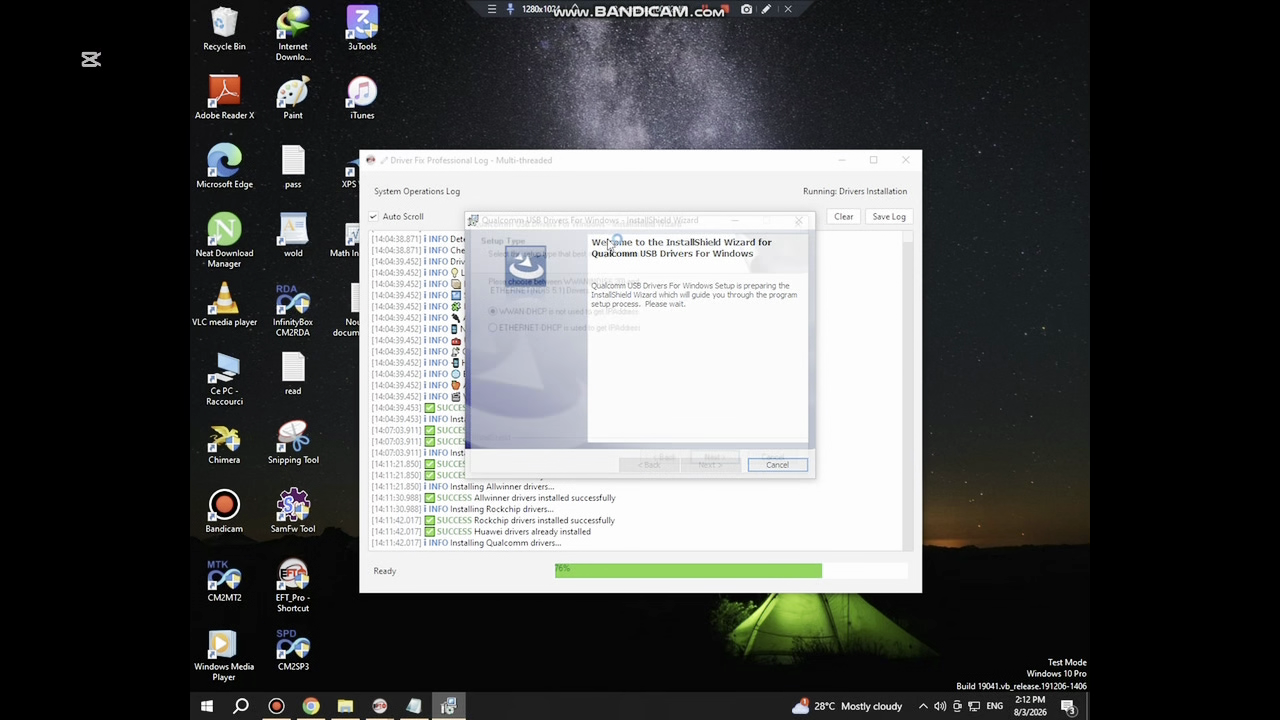
Quit the second Qualcomm USB Drivers setup that starts, cancelling its installation and exiting the wizard so the driver process continues.
{"action": "left_click", "coordinate": [785, 461]}
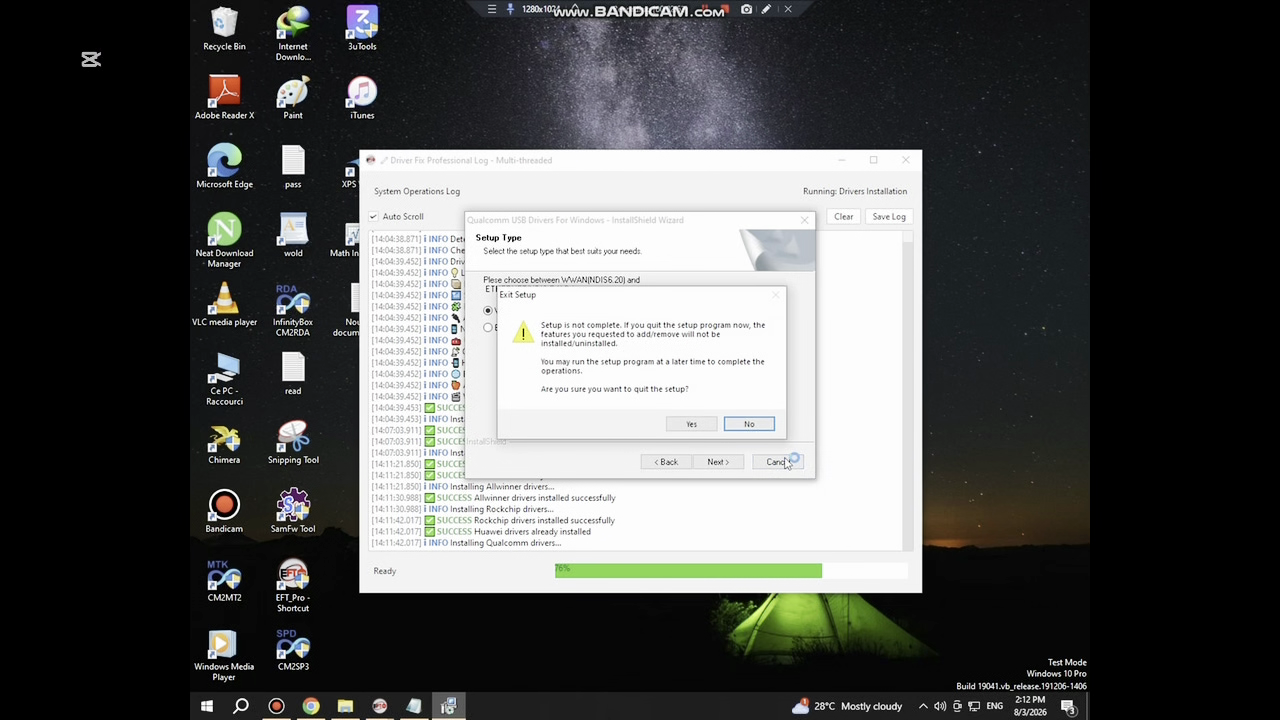
{"action": "left_click", "coordinate": [690, 425]}
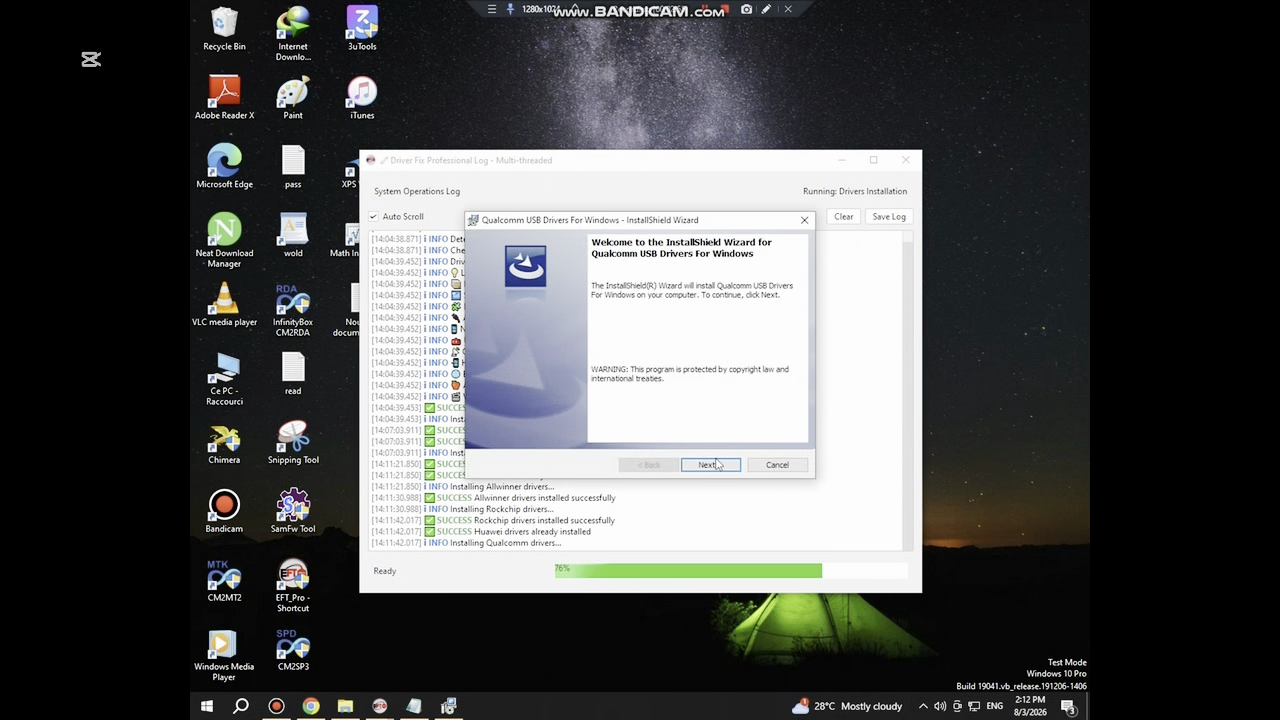
{"action": "left_click", "coordinate": [774, 463]}
{"action": "left_click", "coordinate": [627, 381]}
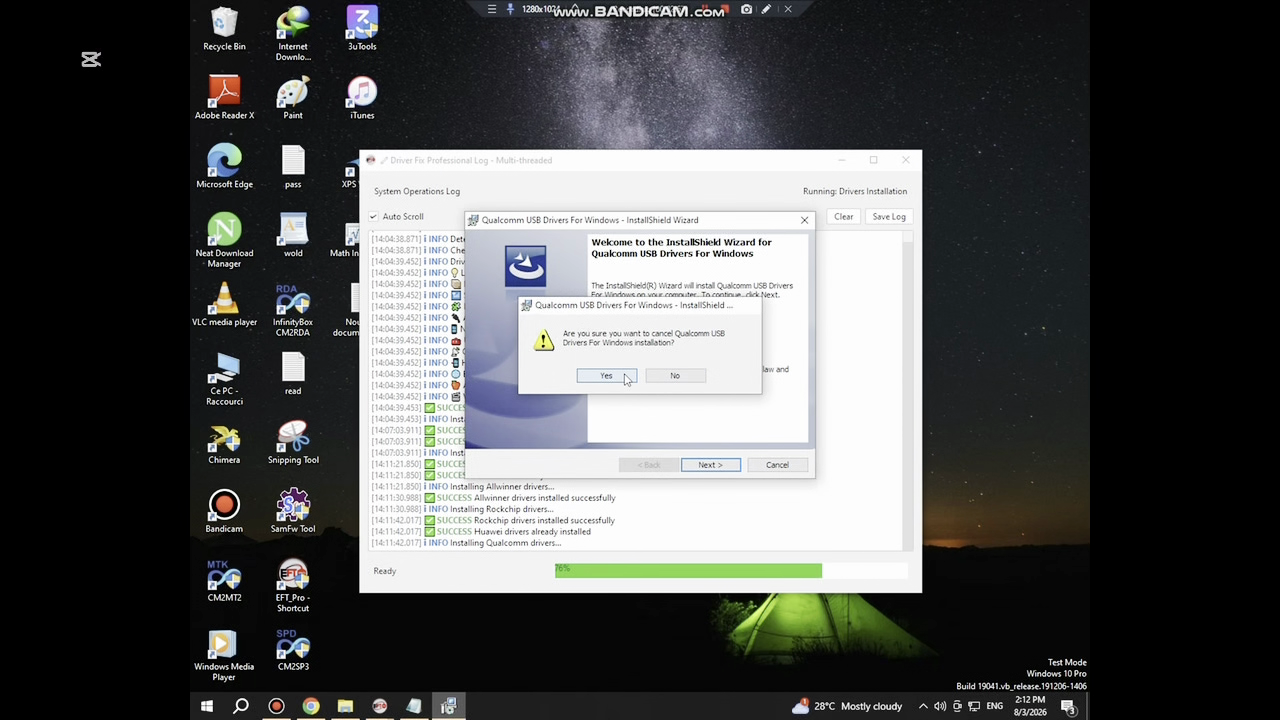
{"action": "left_click", "coordinate": [710, 466]}
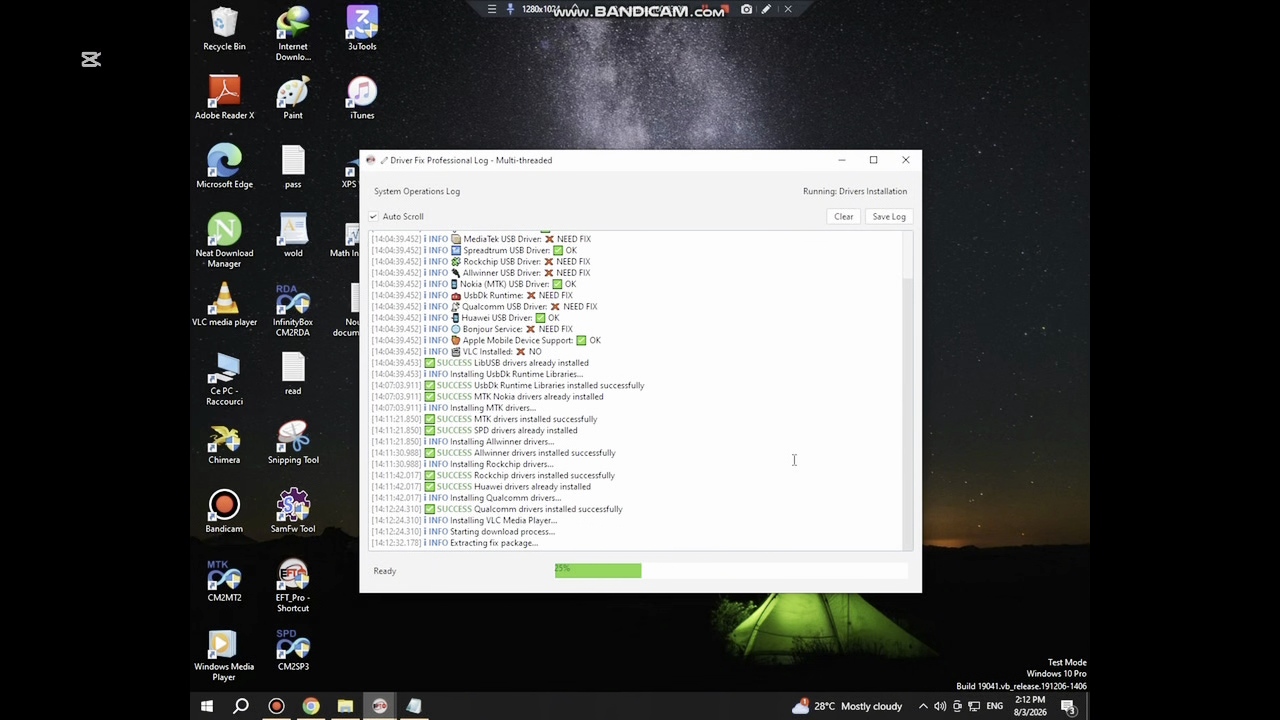
Switch to the Notepad note and add the line "YOU CAN CANCLE THE ONE YOU DONT WANT" after the contact line.
{"action": "left_click", "coordinate": [413, 706]}
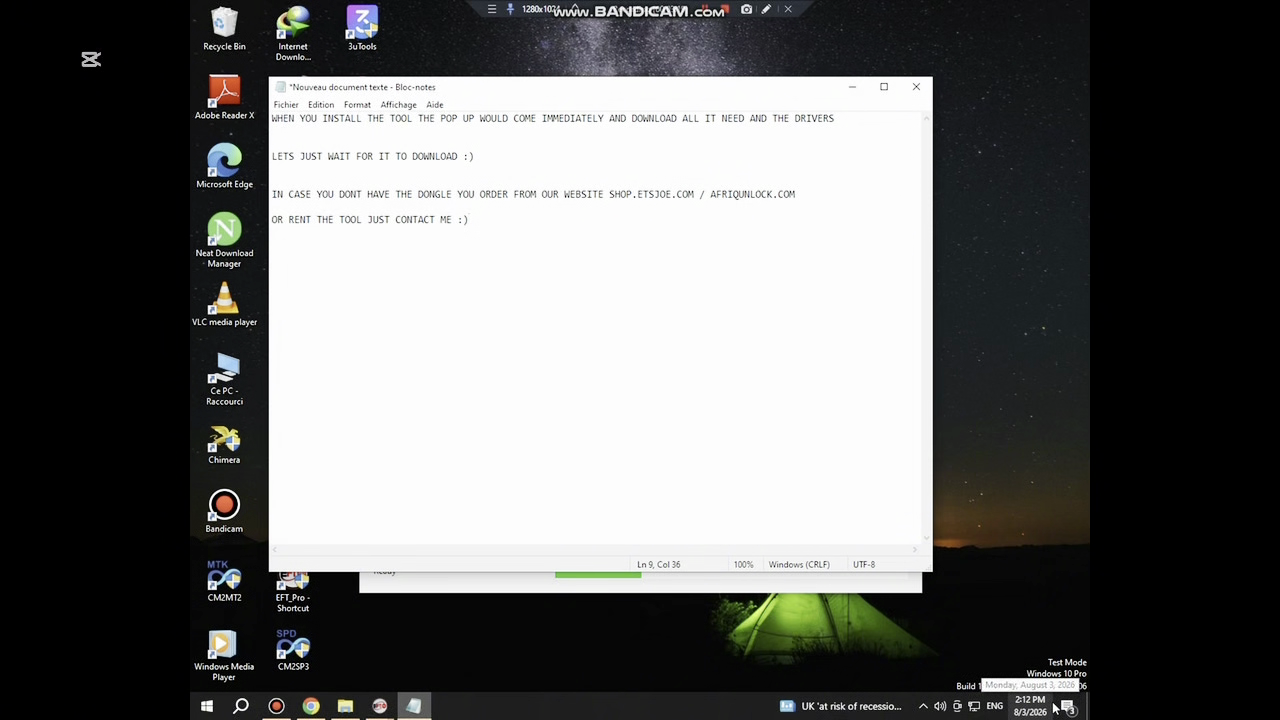
{"action": "key", "text": "Return"}
{"action": "key", "text": "Return"}
{"action": "type", "text": "Y"}
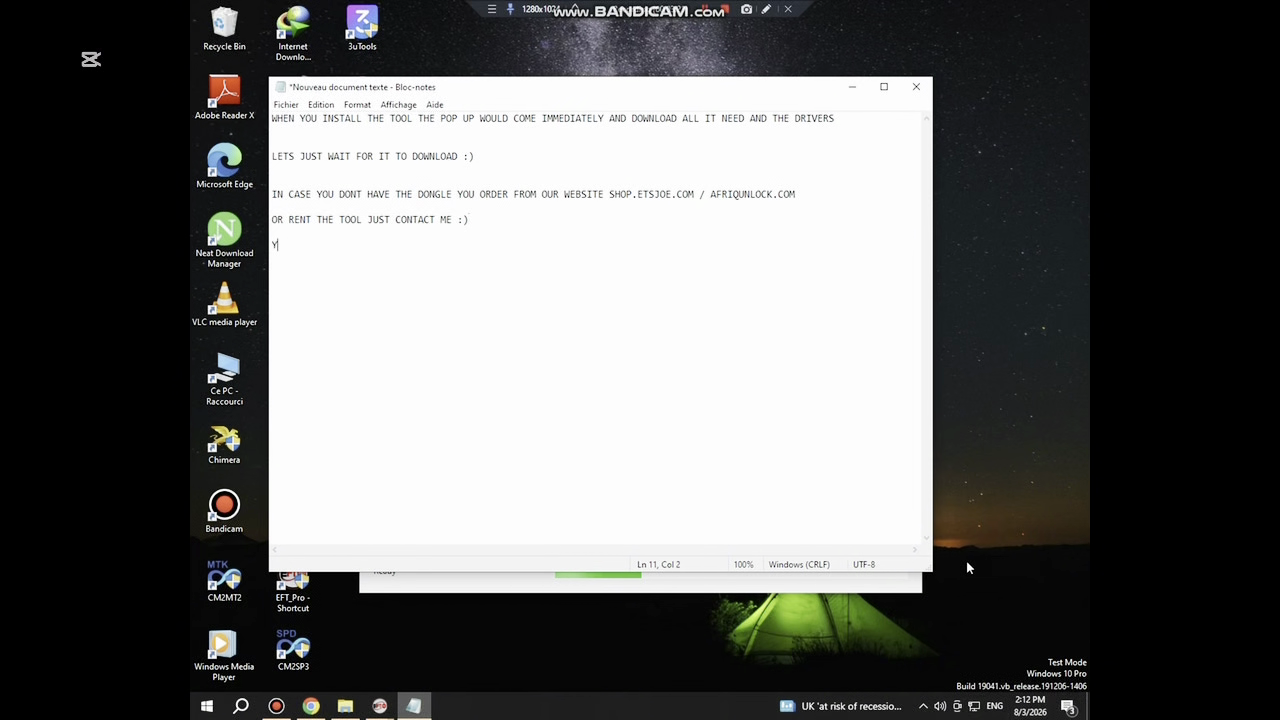
{"action": "type", "text": "OAN CANCLE DEU C"}
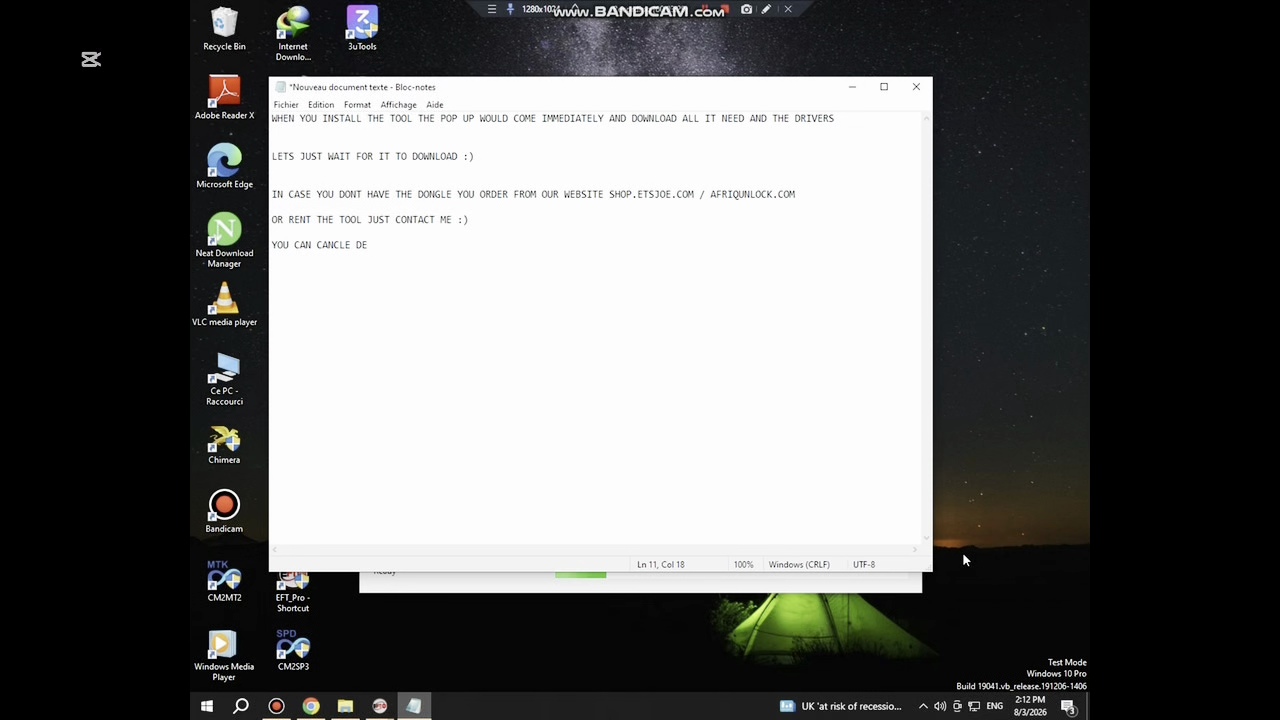
{"action": "type", "text": "THE ONE YOU DONT WANT"}
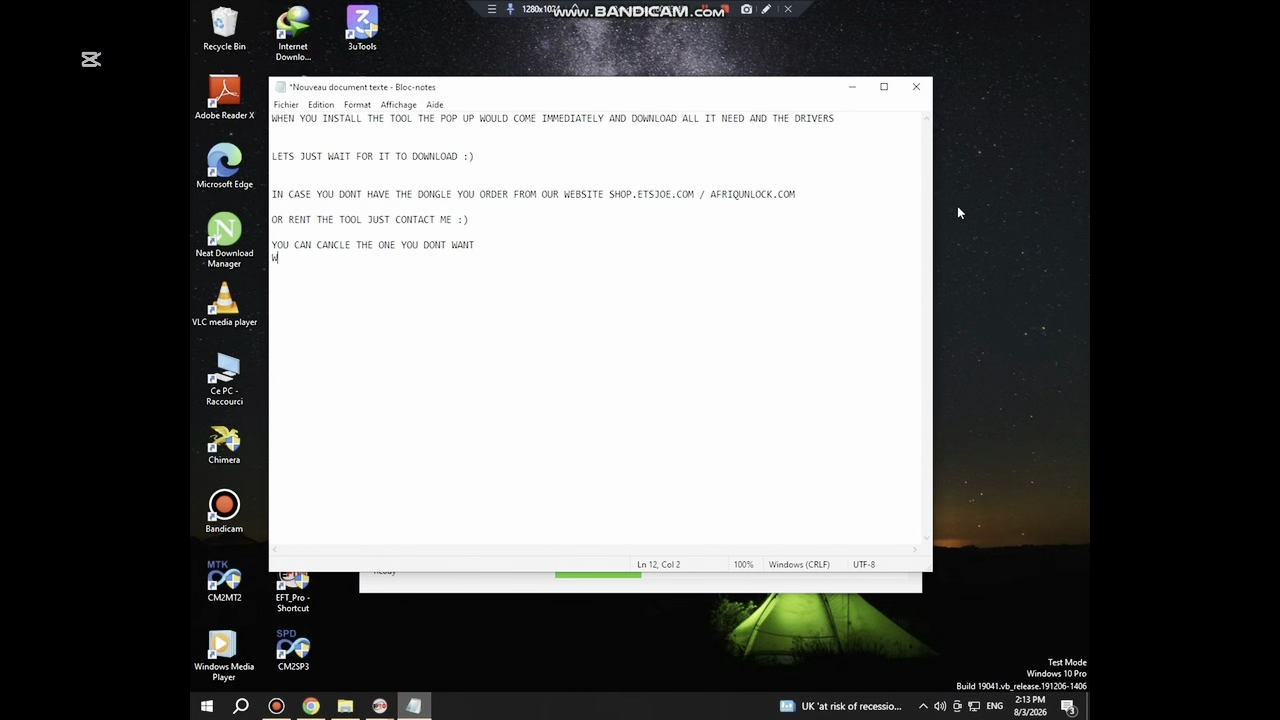
Add the line "WHEN THE SETUP UP COME CANCLE THE DRIVER IF YOU DONT WANT IT" to the note and minimize it.
{"action": "type", "text": "HEN TH"}
{"action": "type", "text": "E SE"}
{"action": "type", "text": "TUO"}
{"action": "type", "text": " UP "}
{"action": "type", "text": "COME C"}
{"action": "type", "text": "C"}
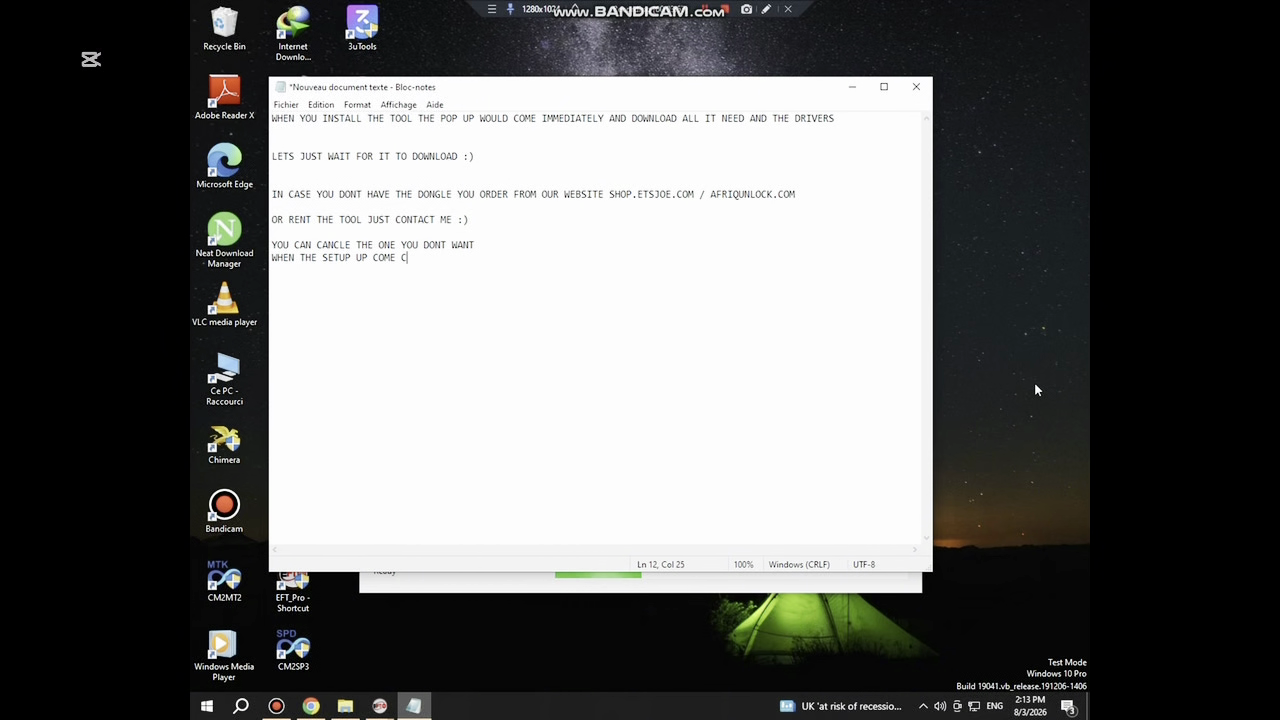
{"action": "type", "text": "ANCLE THE DRIVER"}
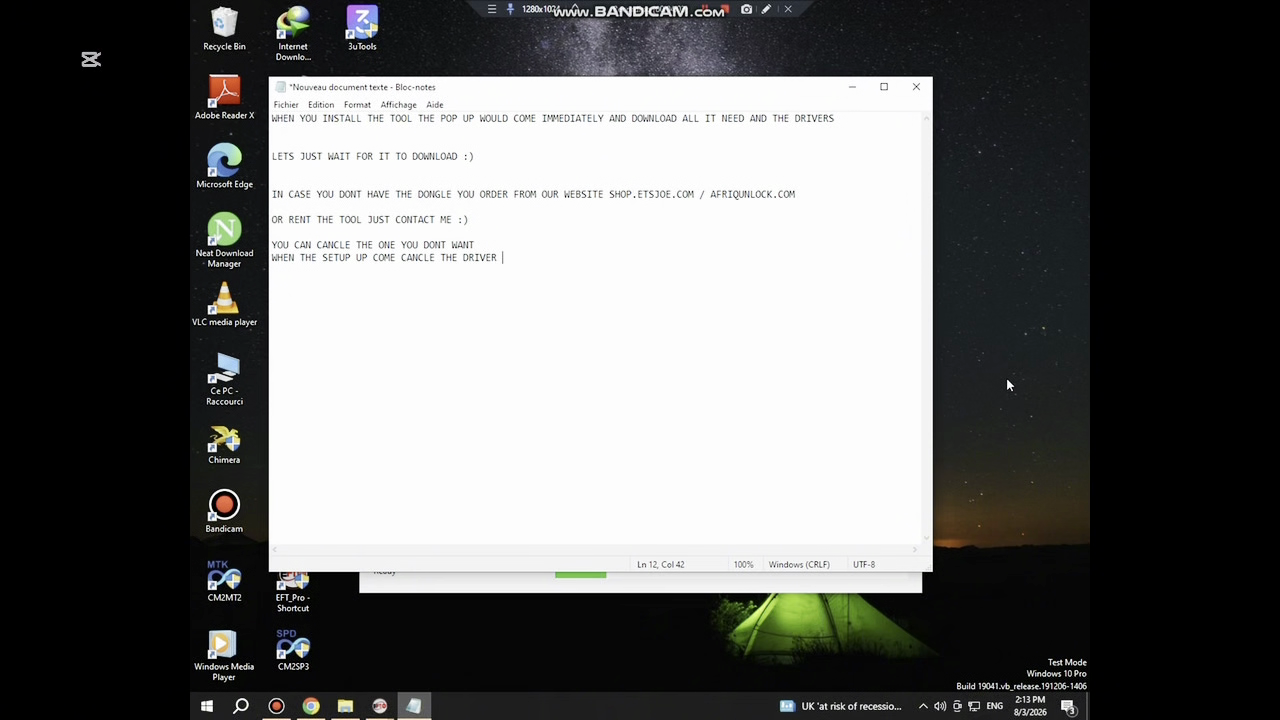
{"action": "type", "text": " IF YOU DONT WA"}
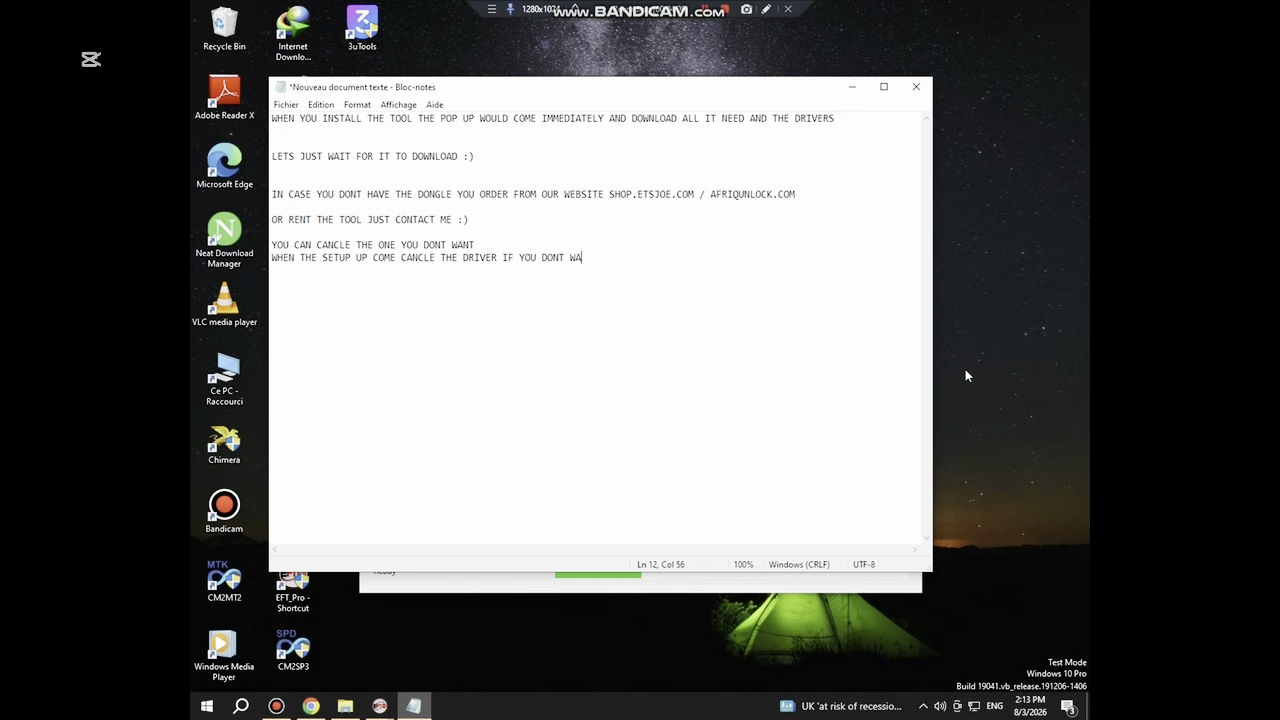
{"action": "type", "text": "NT IT"}
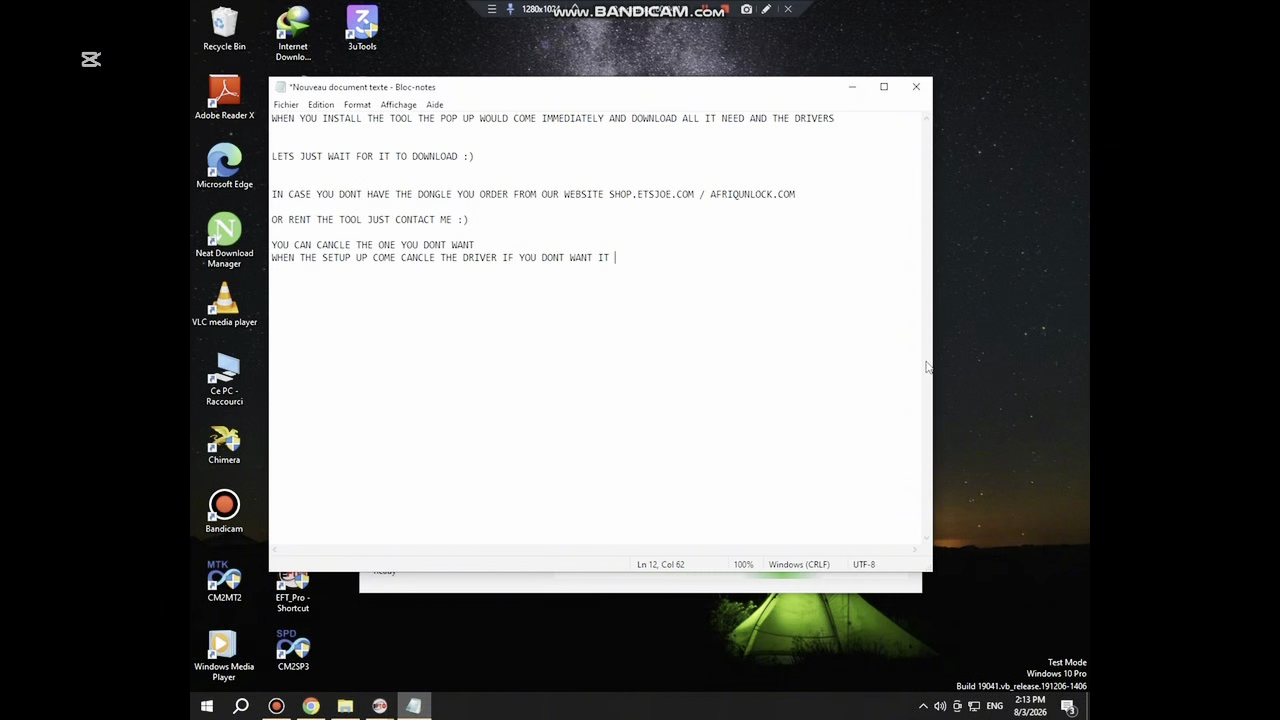
{"action": "left_click", "coordinate": [852, 92]}
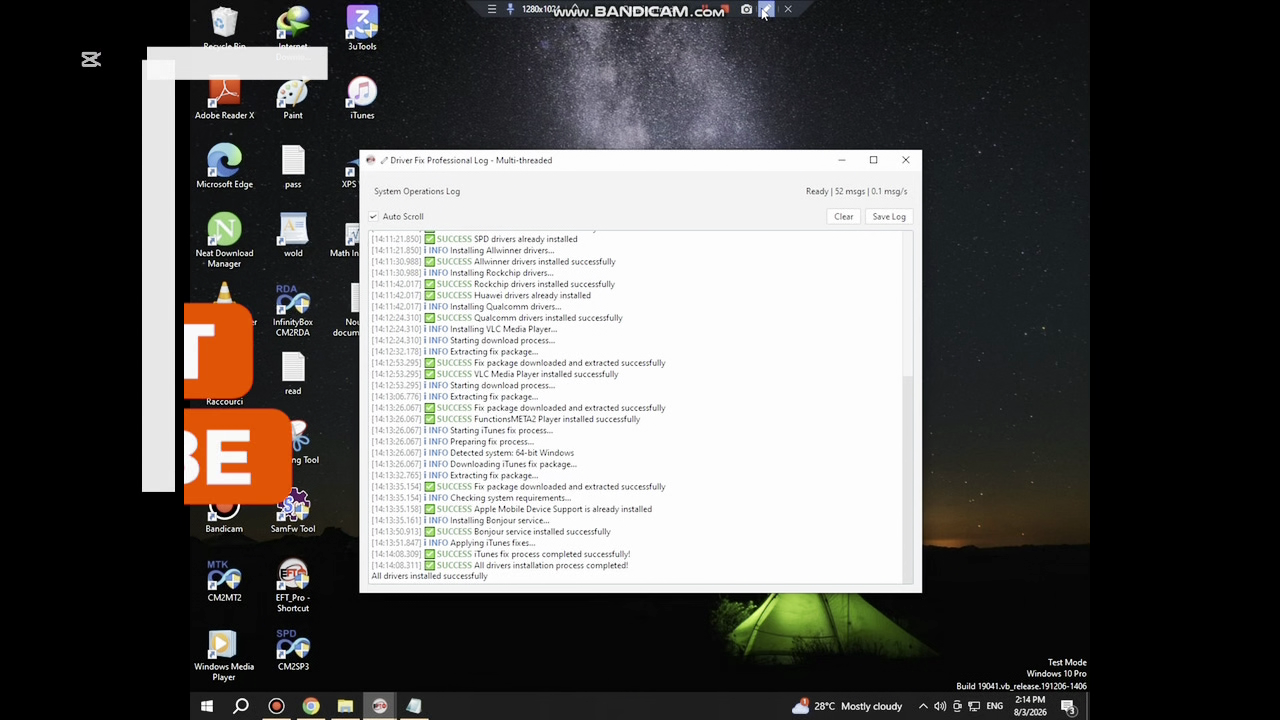
Frame the log's final line "All drivers installed successfully" with a red rectangle and close the drawing tools.
{"action": "left_click", "coordinate": [765, 10]}
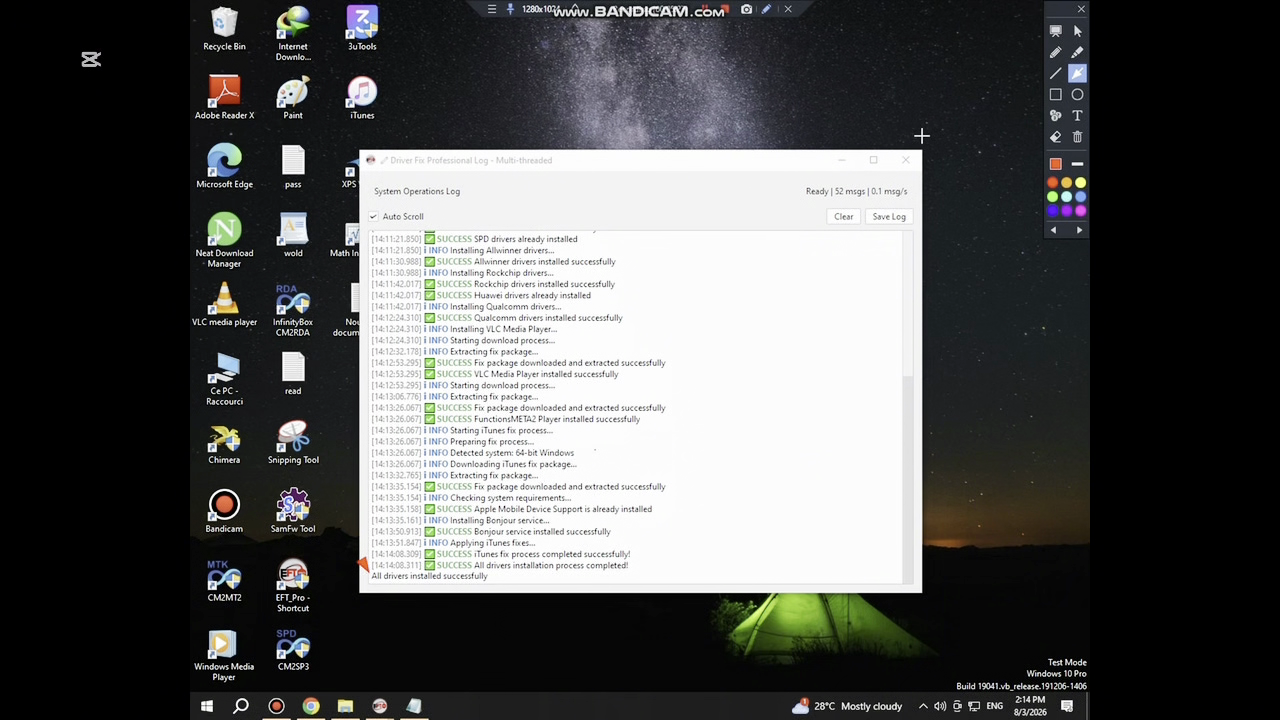
{"action": "left_click", "coordinate": [1056, 94]}
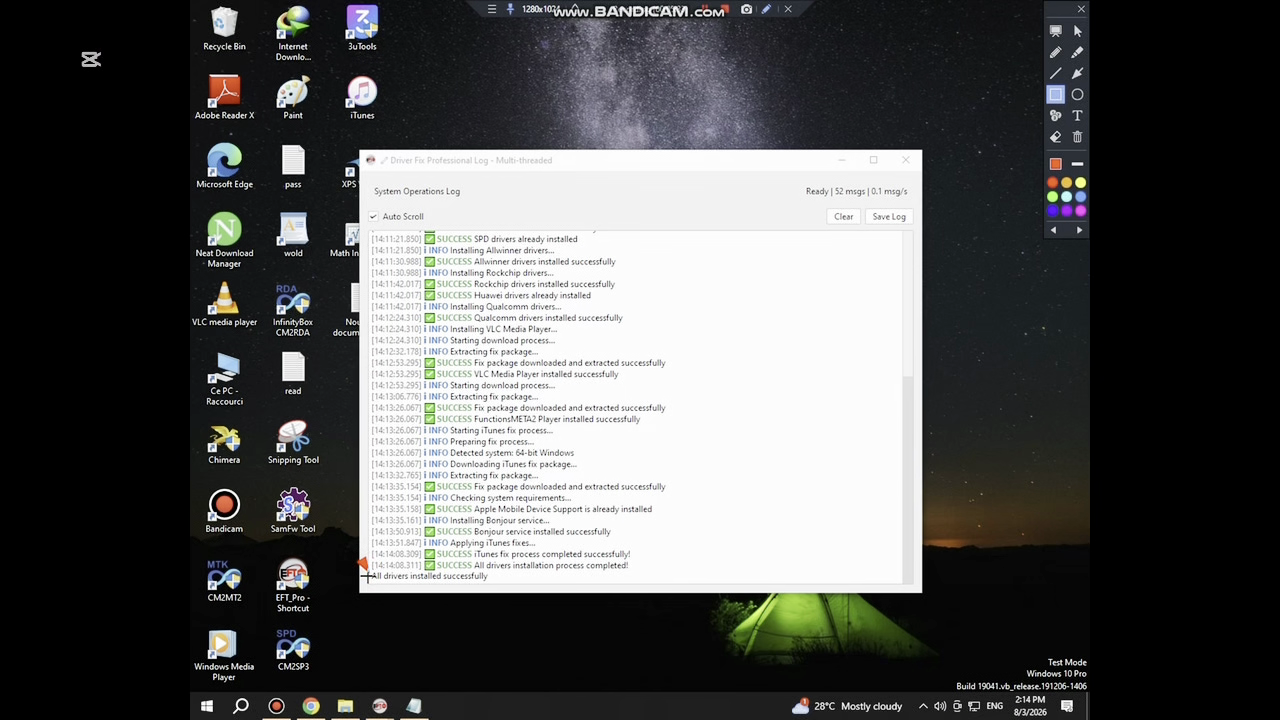
{"action": "left_click_drag", "start_coordinate": [366, 566], "coordinate": [544, 591]}
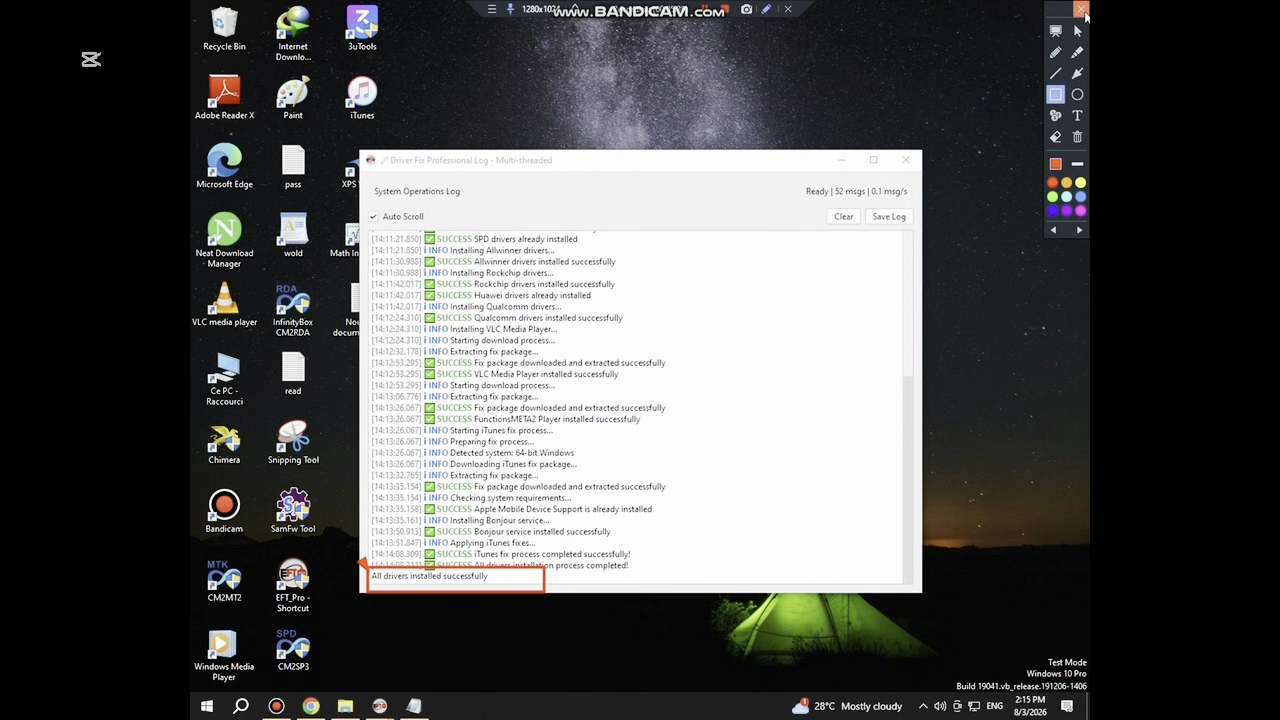
{"action": "left_click", "coordinate": [1081, 9]}
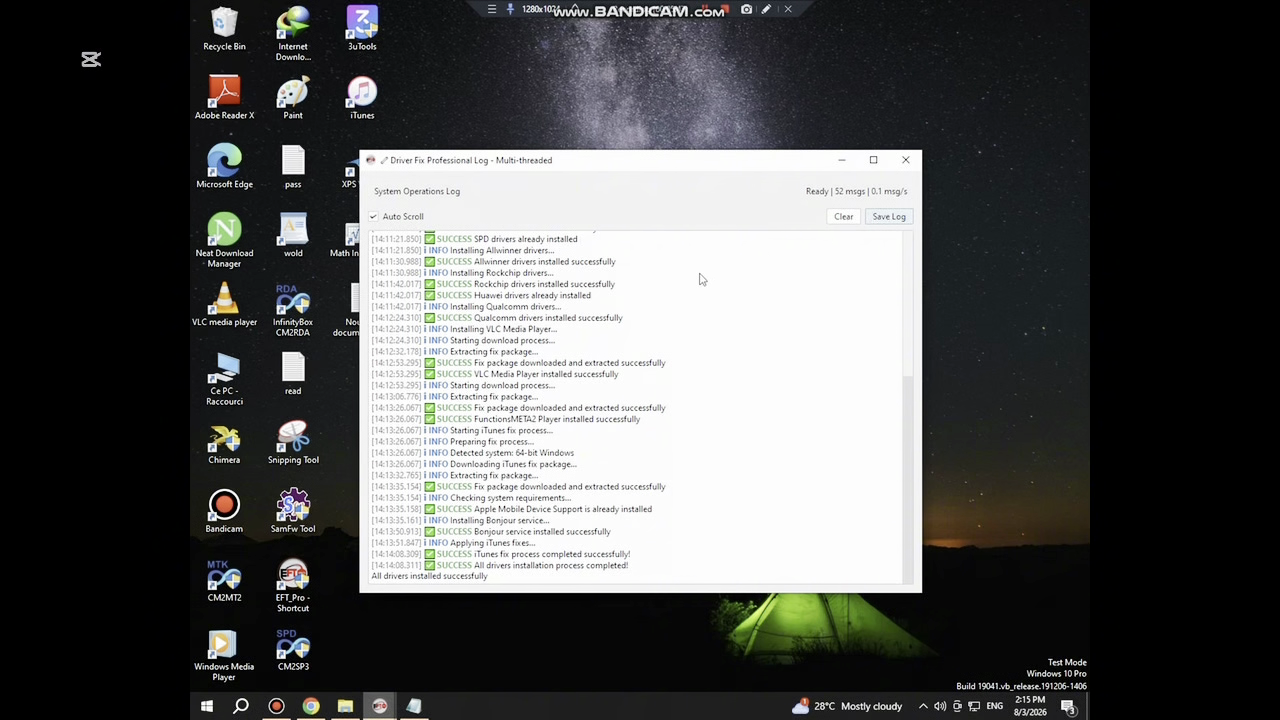
Save the driver log as the text file driver_fix_log_2026-08-03_14-15-11 in the update108 folder and close the log window.
{"action": "left_click", "coordinate": [888, 216]}
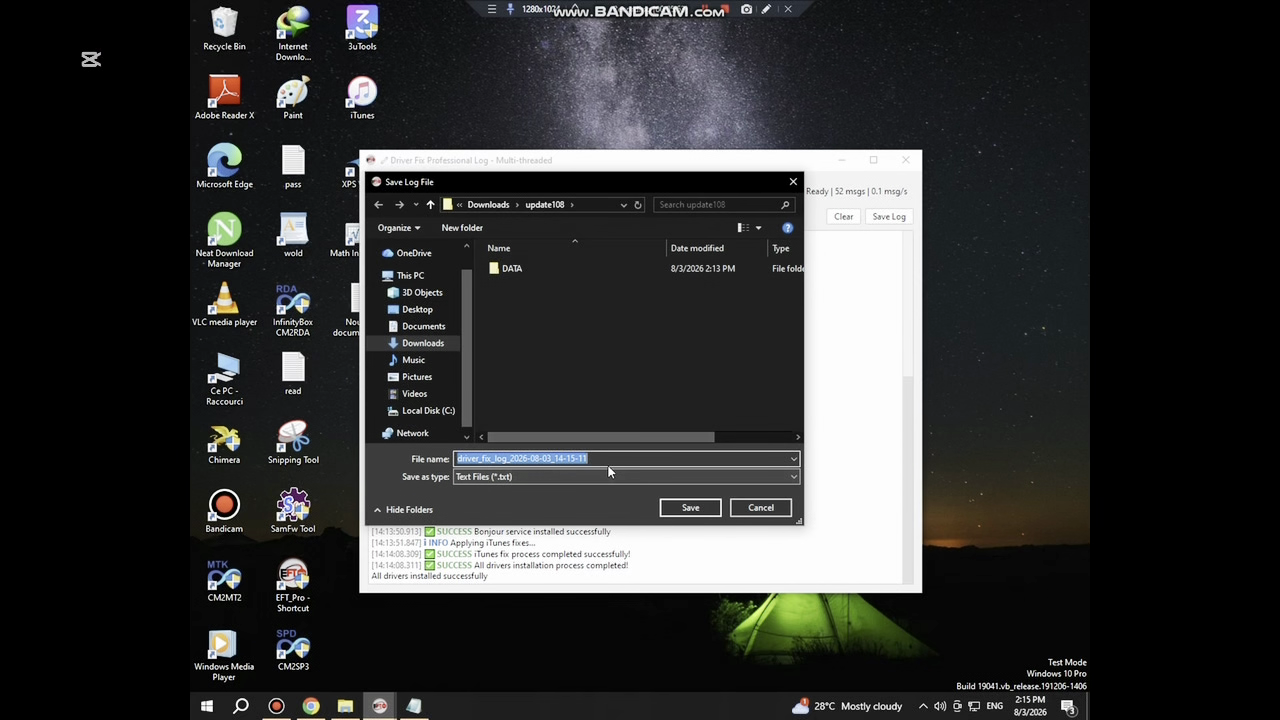
{"action": "left_click", "coordinate": [688, 508]}
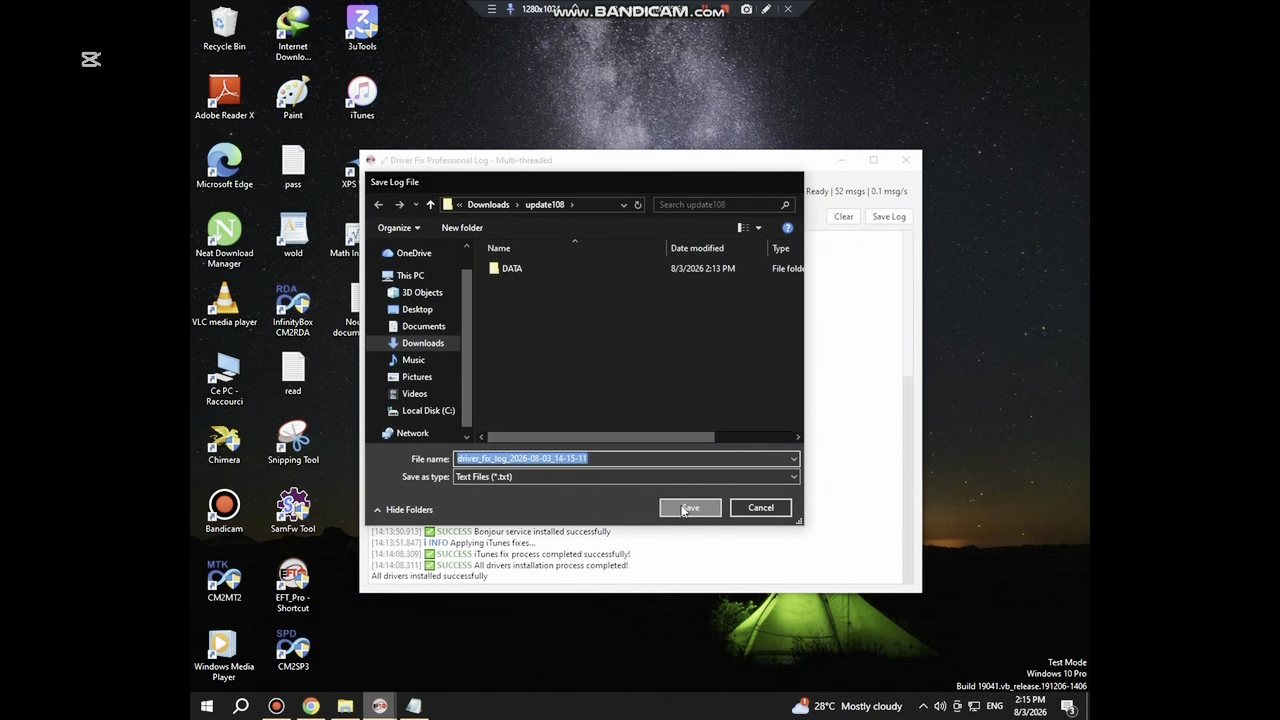
{"action": "left_click", "coordinate": [685, 394]}
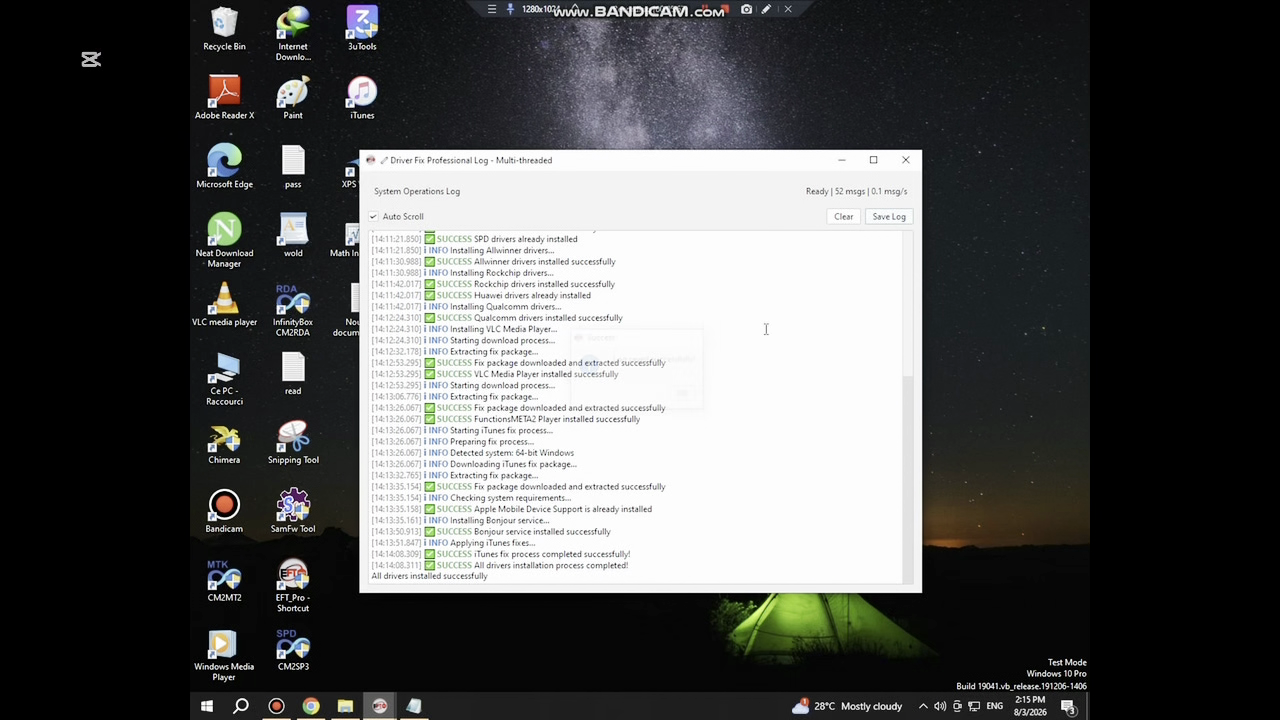
{"action": "left_click", "coordinate": [904, 161]}
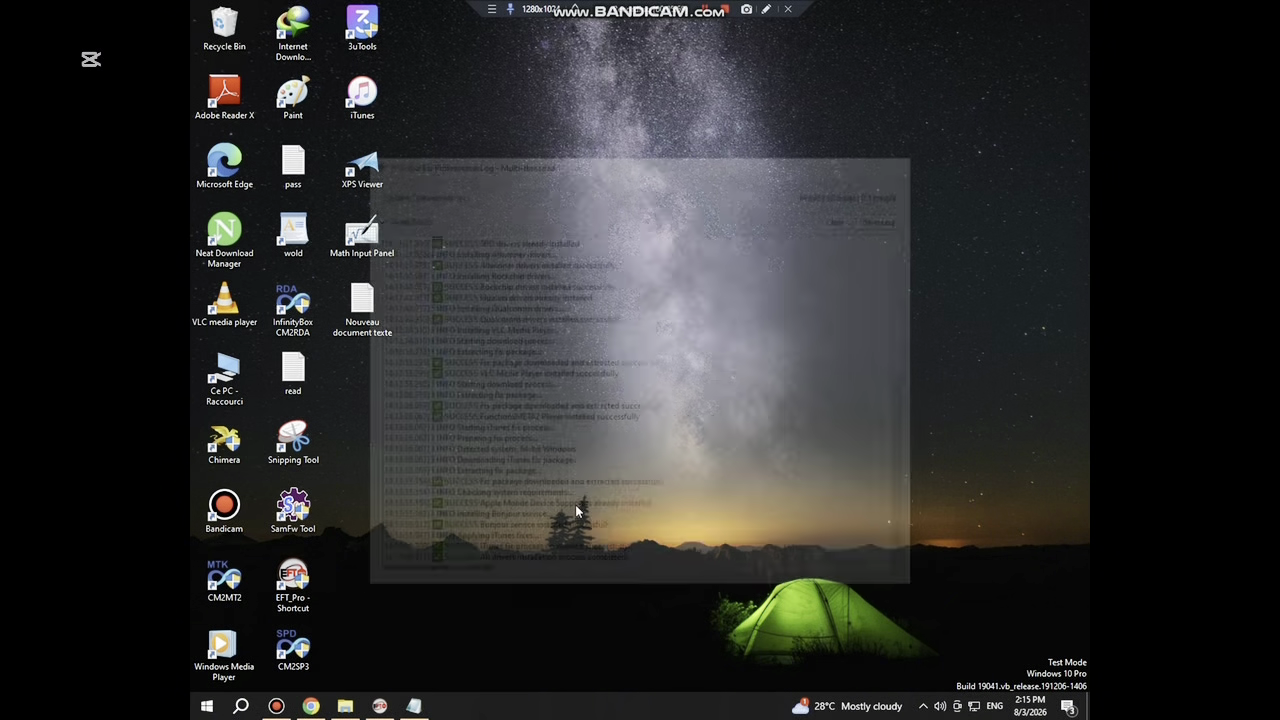
Switch to EFT PRO and open its ALLWINNER section.
{"action": "left_click", "coordinate": [379, 706]}
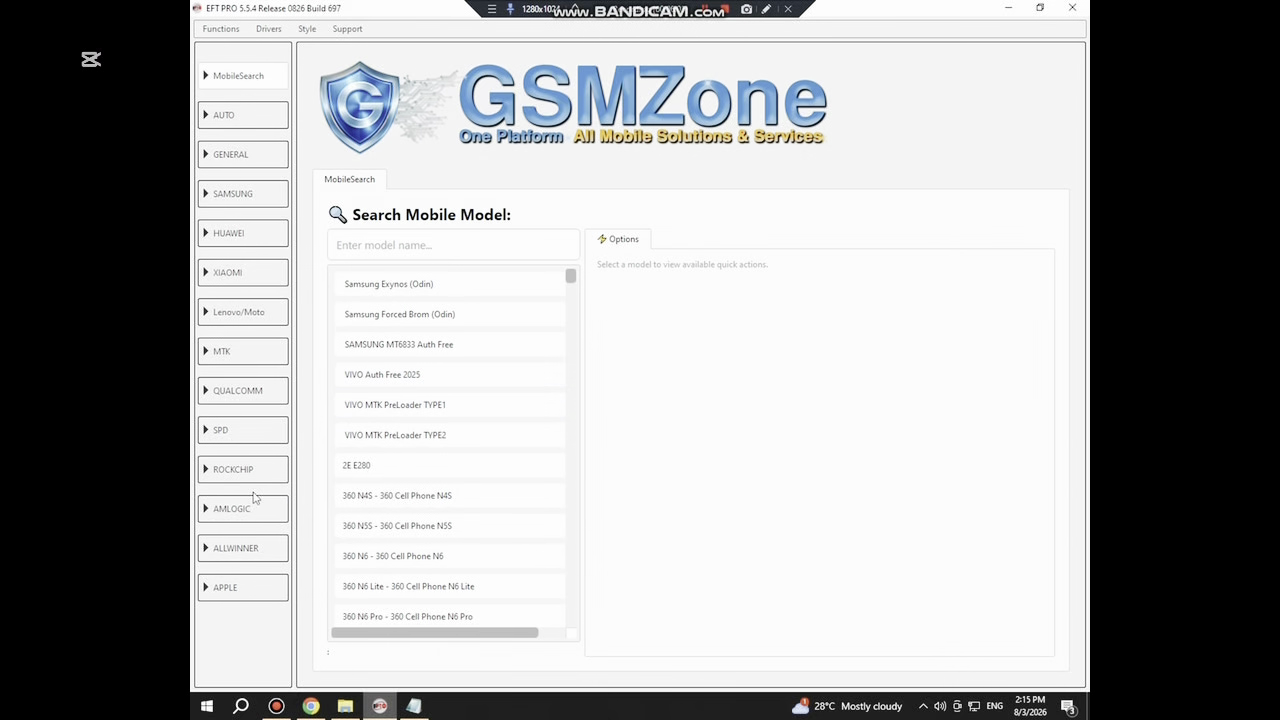
{"action": "left_click", "coordinate": [247, 549]}
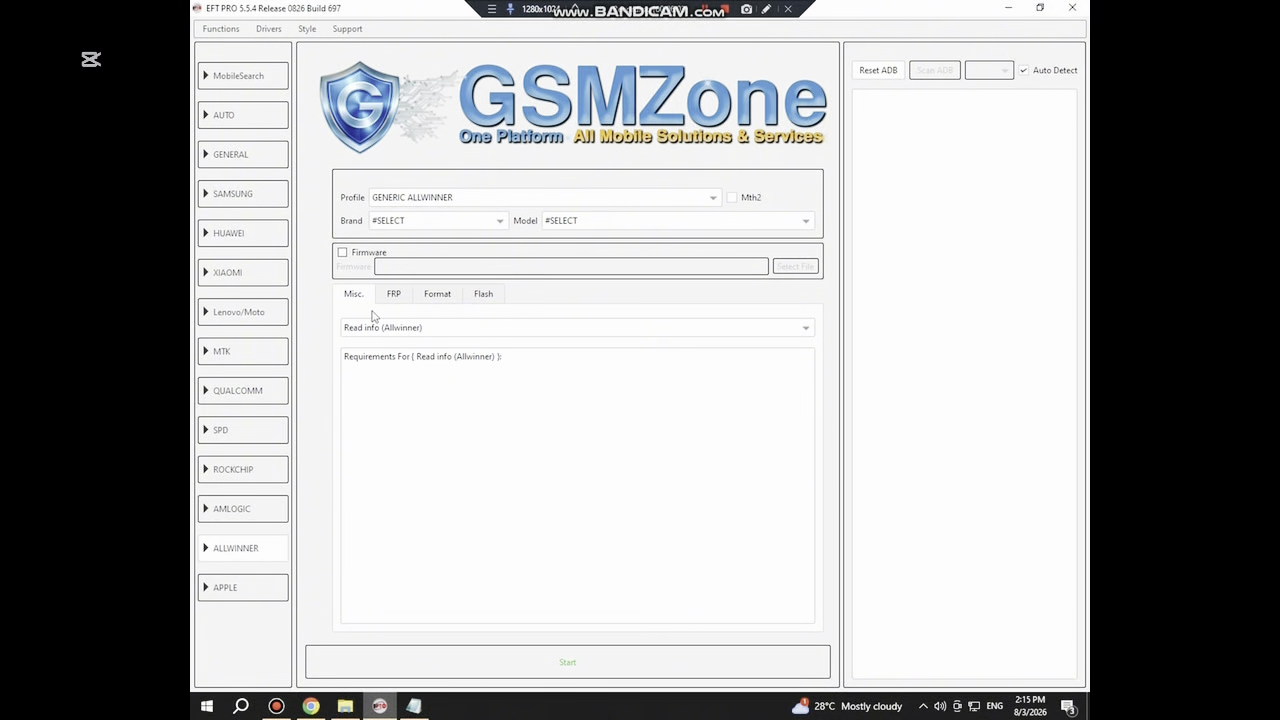